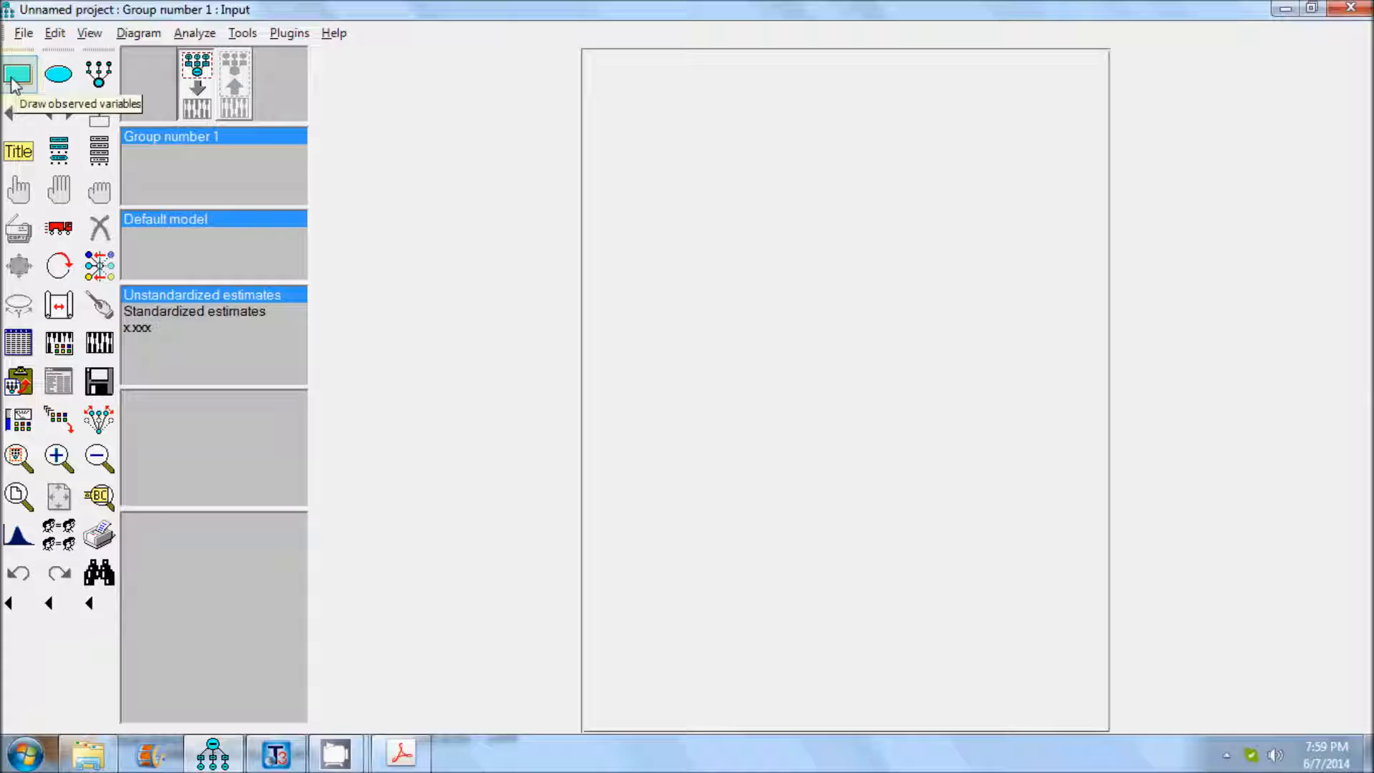
Draw two observed-variable rectangles and one unobserved-variable ellipse in the upper part of the page.
left_click(14, 80)
left_click_drag(614, 99, 713, 170)
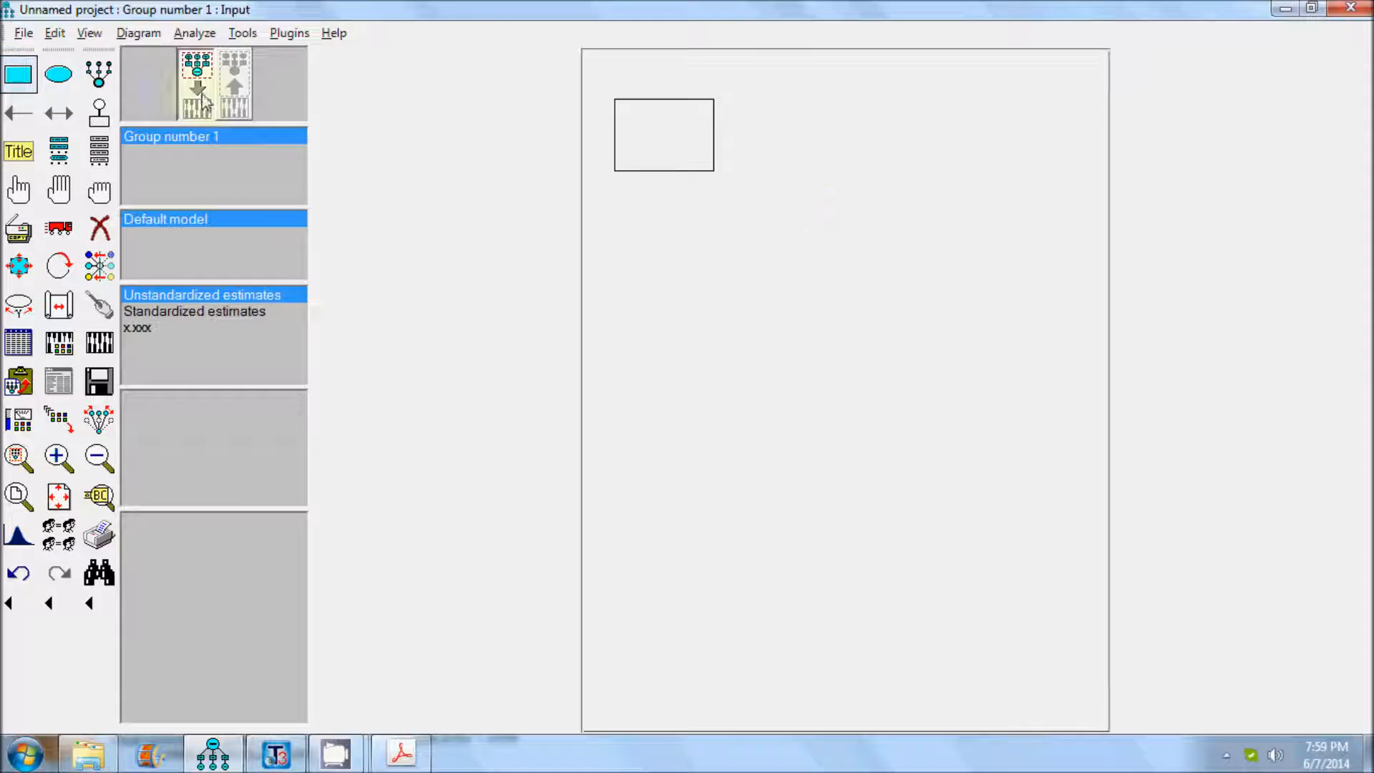
left_click_drag(606, 205, 731, 264)
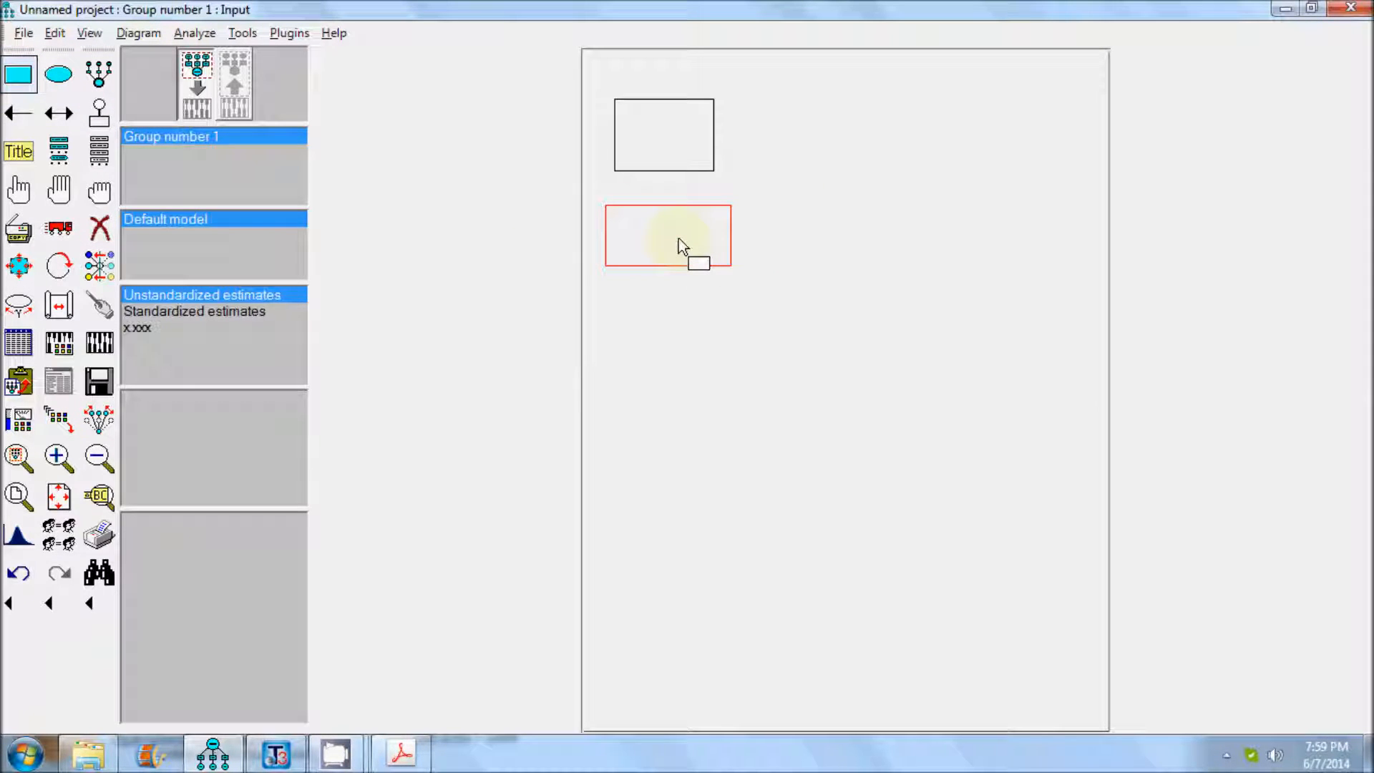
left_click(67, 87)
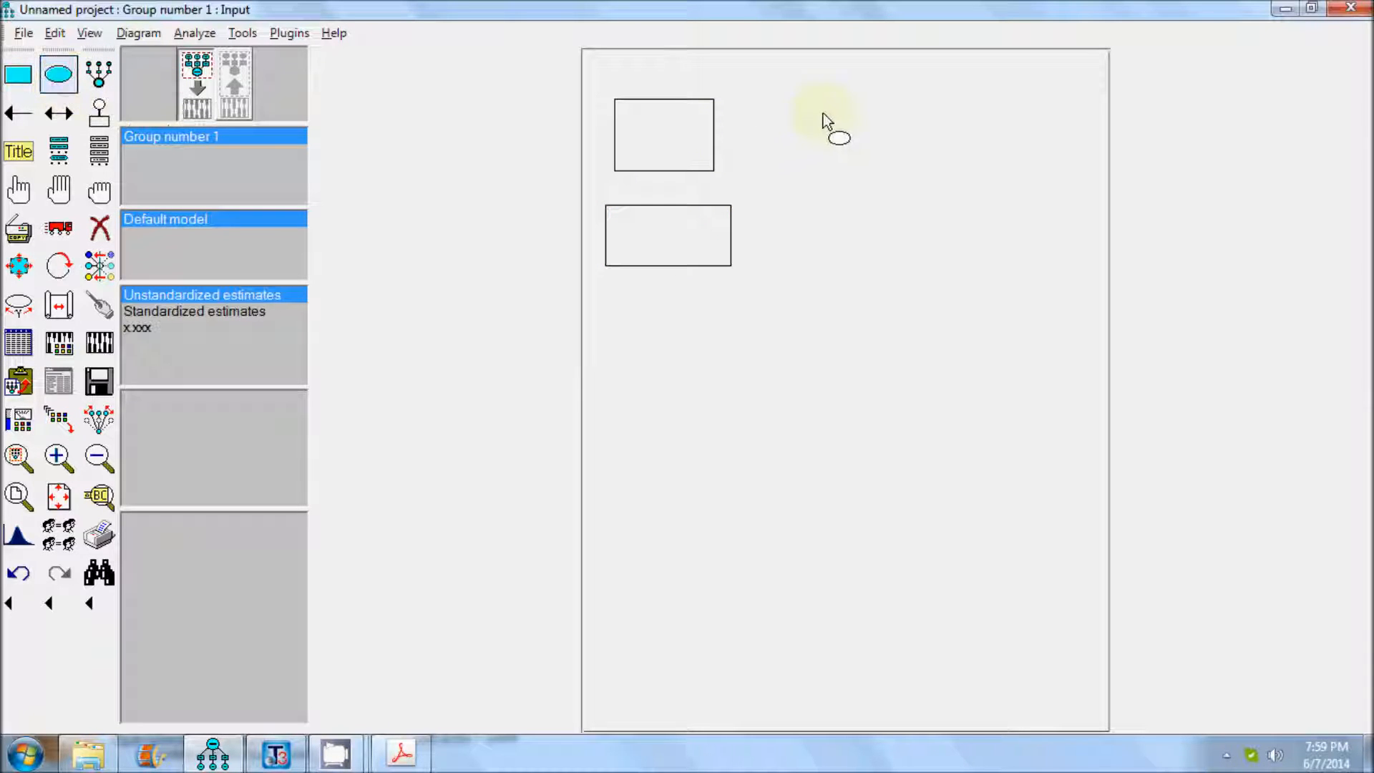
left_click_drag(898, 165, 903, 163)
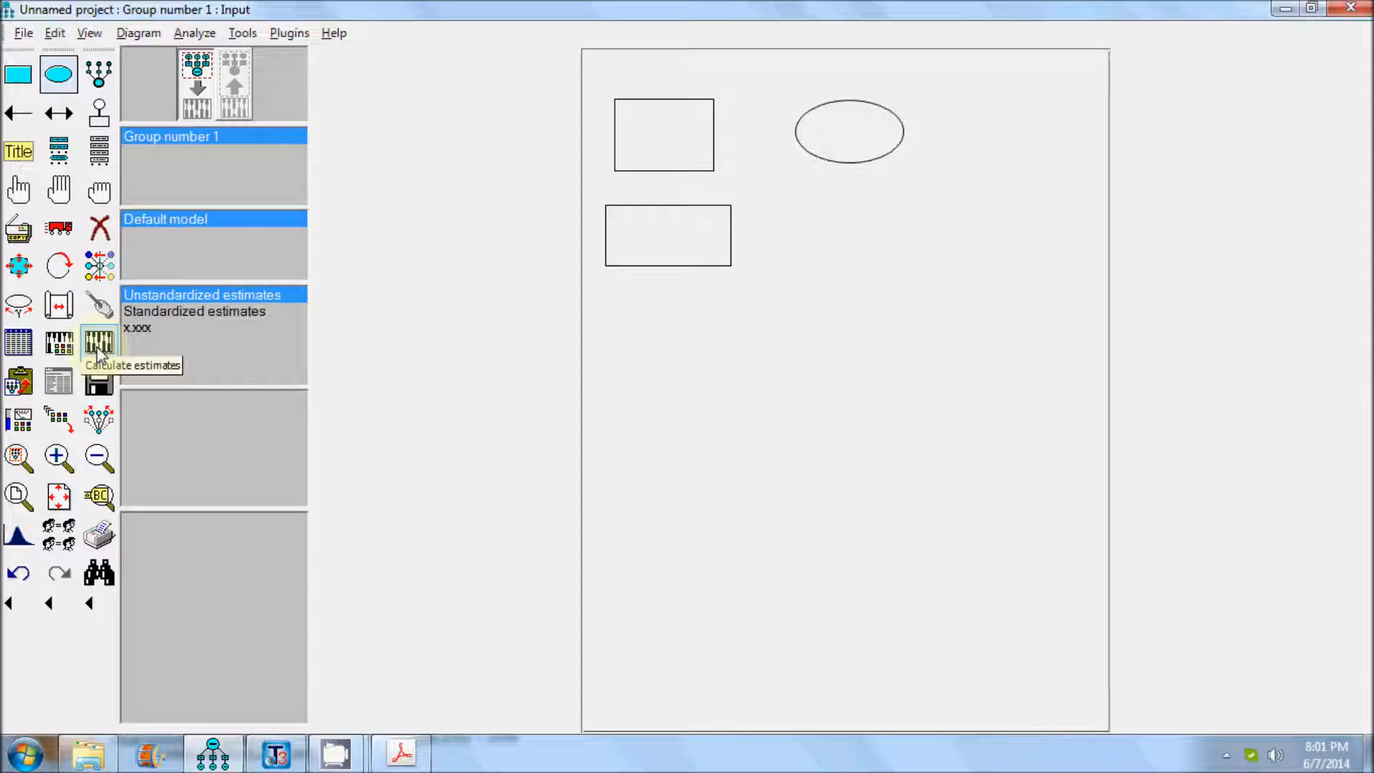
left_click(101, 428)
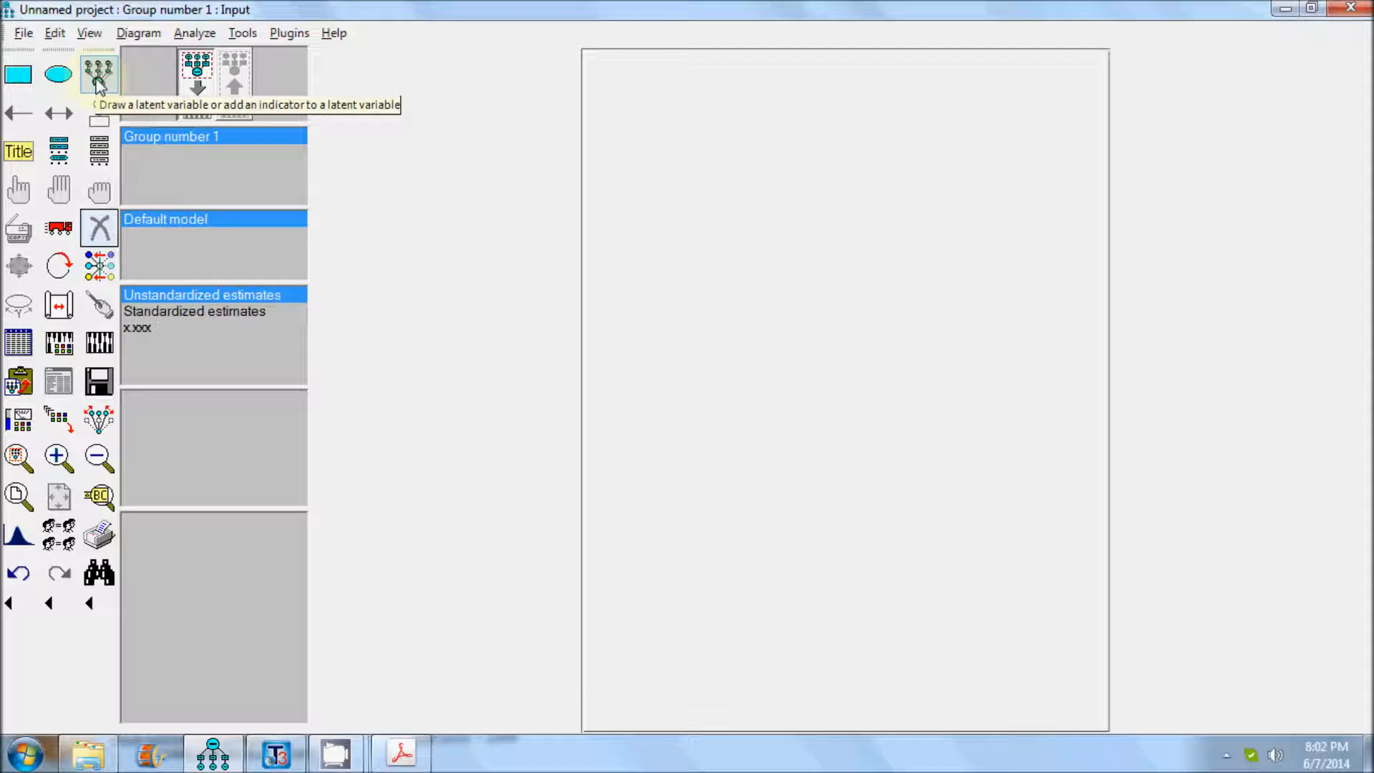
Draw a latent variable with four indicators and their error terms near the page's upper left.
left_click(98, 80)
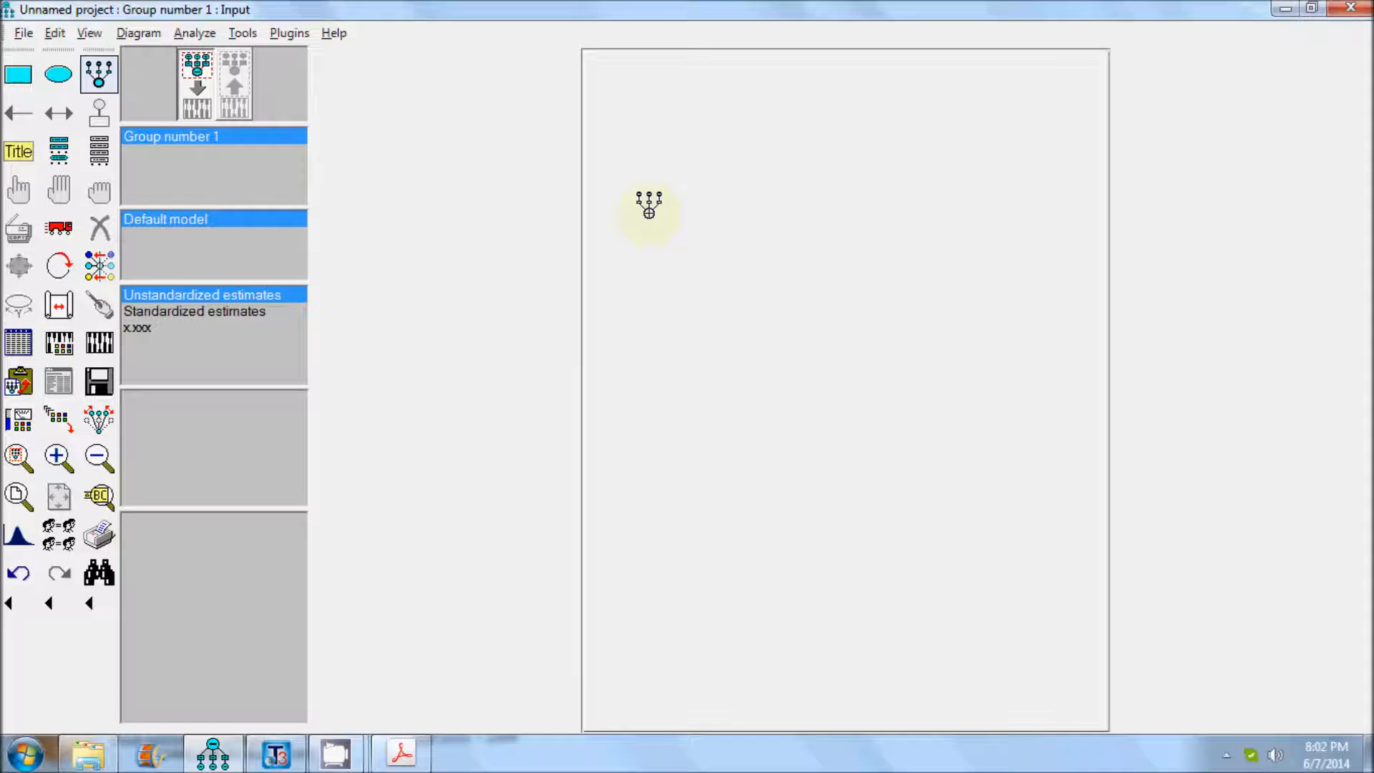
left_click(649, 213)
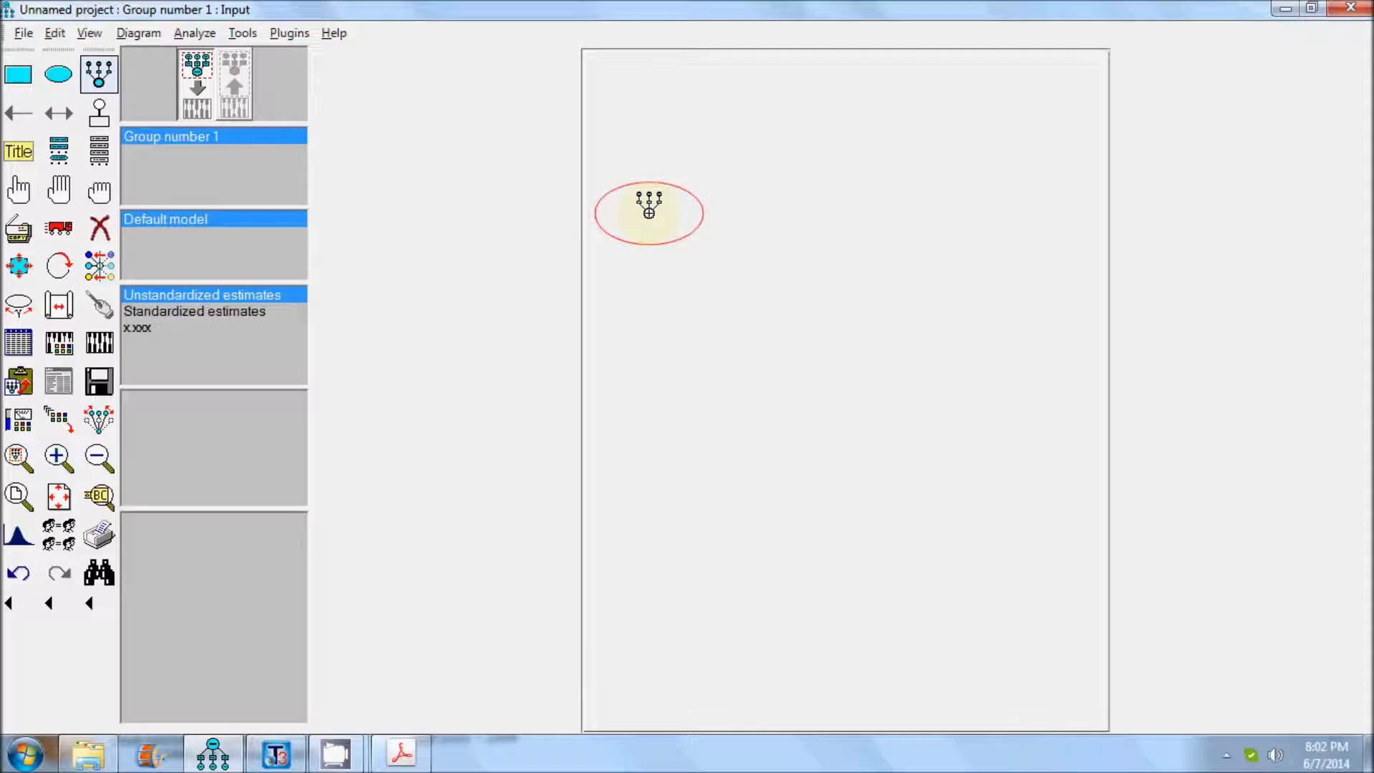
left_click(649, 212)
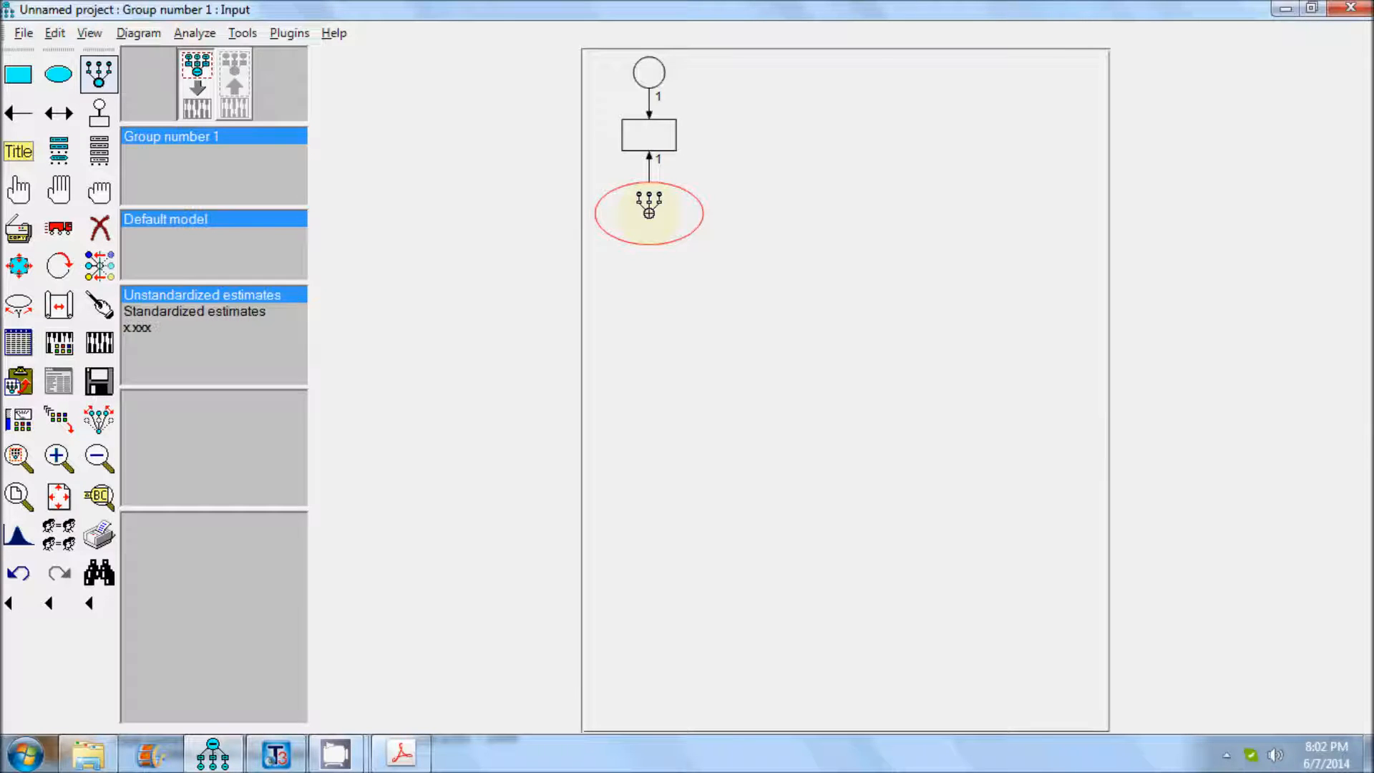
left_click(648, 212)
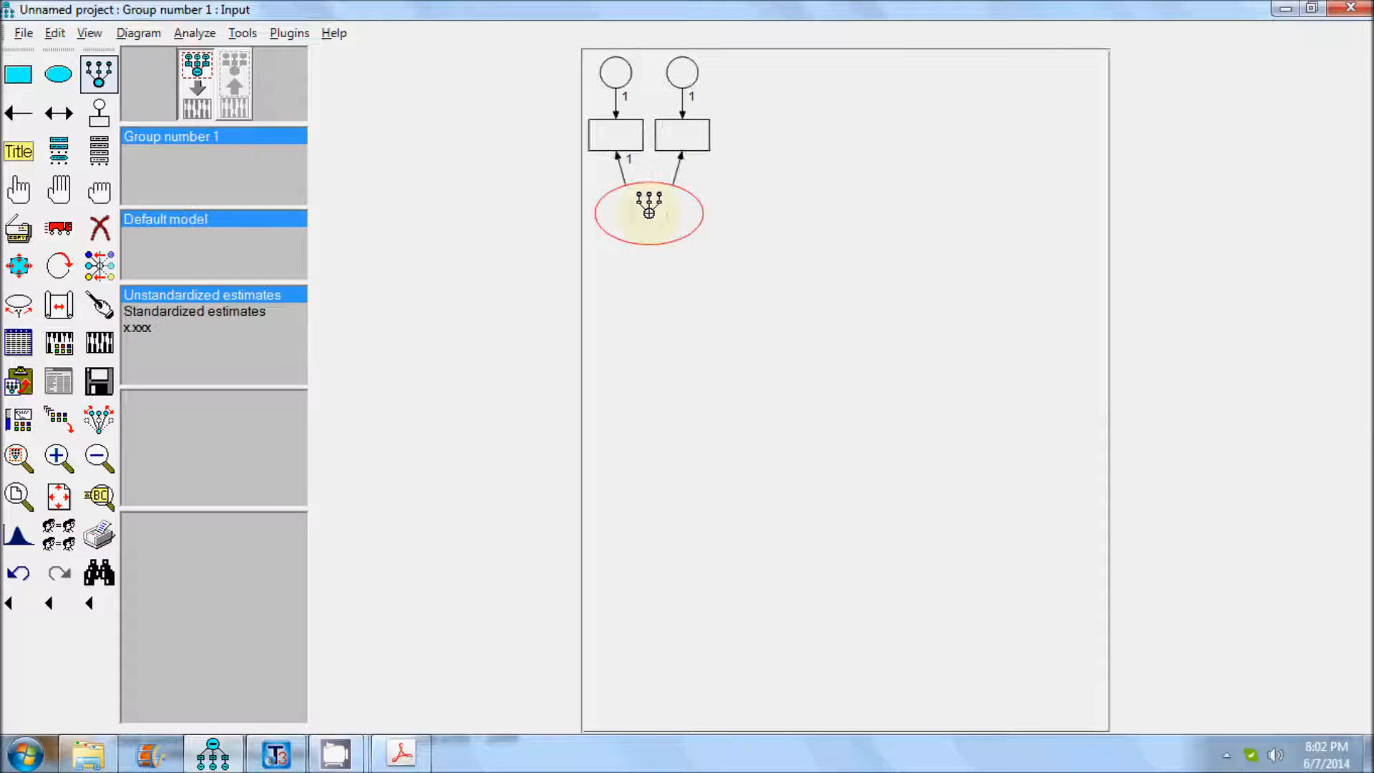
left_click(649, 213)
left_click(649, 213)
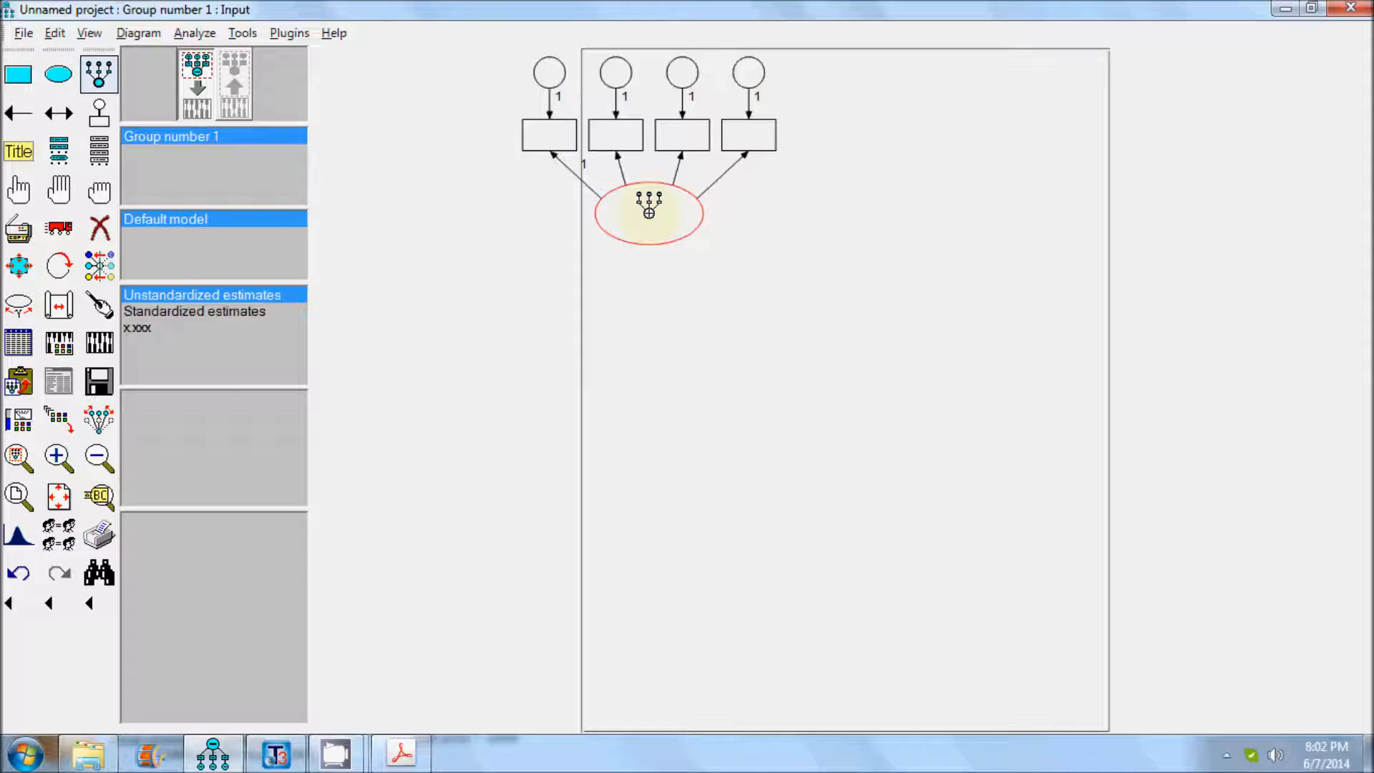
Draw a second latent variable with three indicators and their error terms near the page's upper right.
left_click(1011, 247)
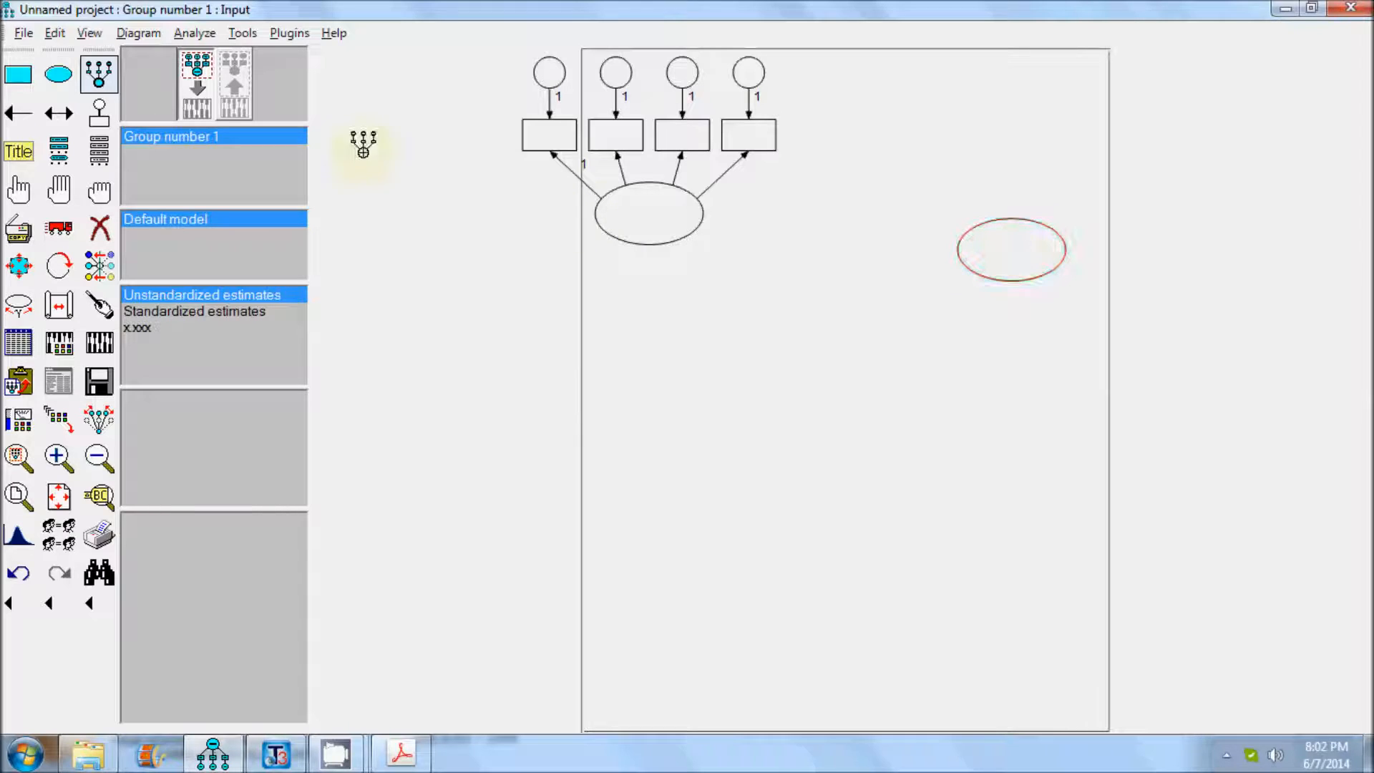
left_click(1023, 235)
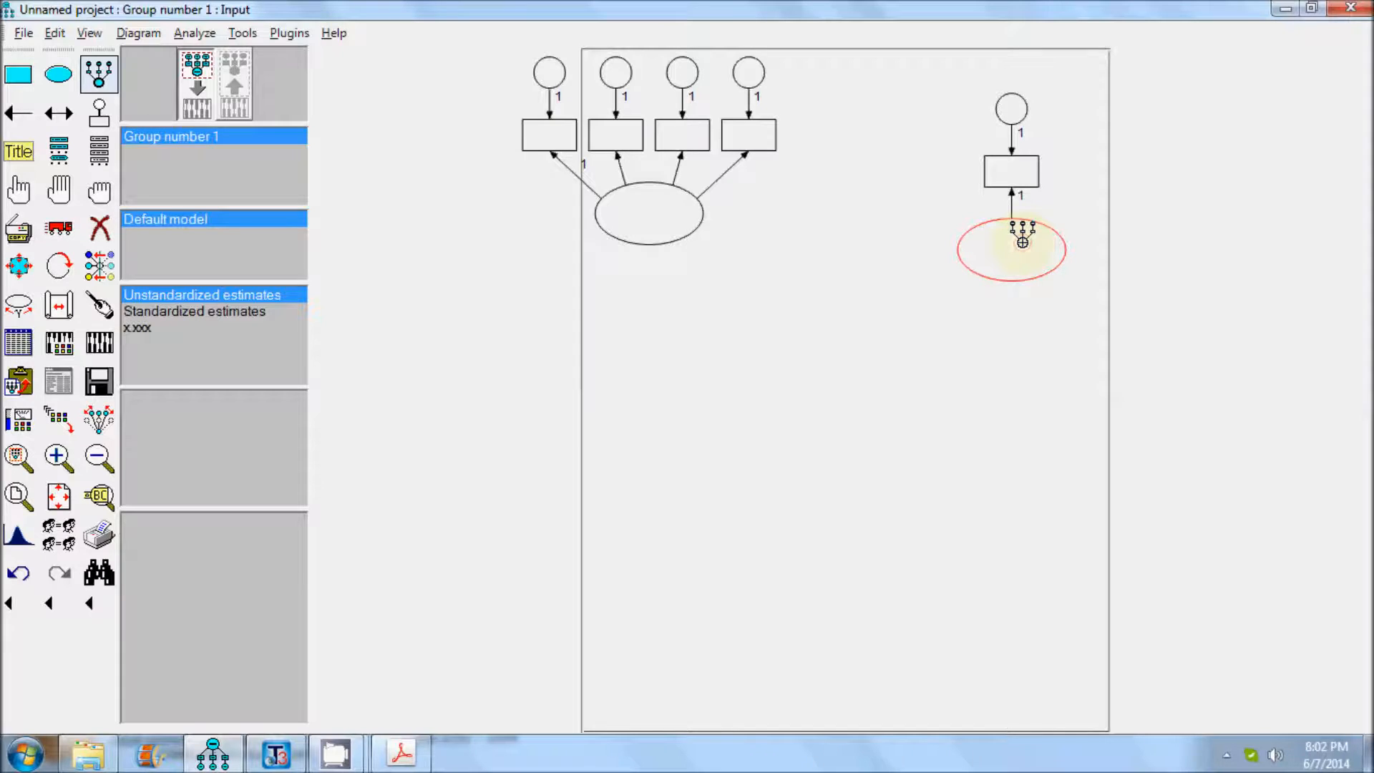
left_click(1022, 236)
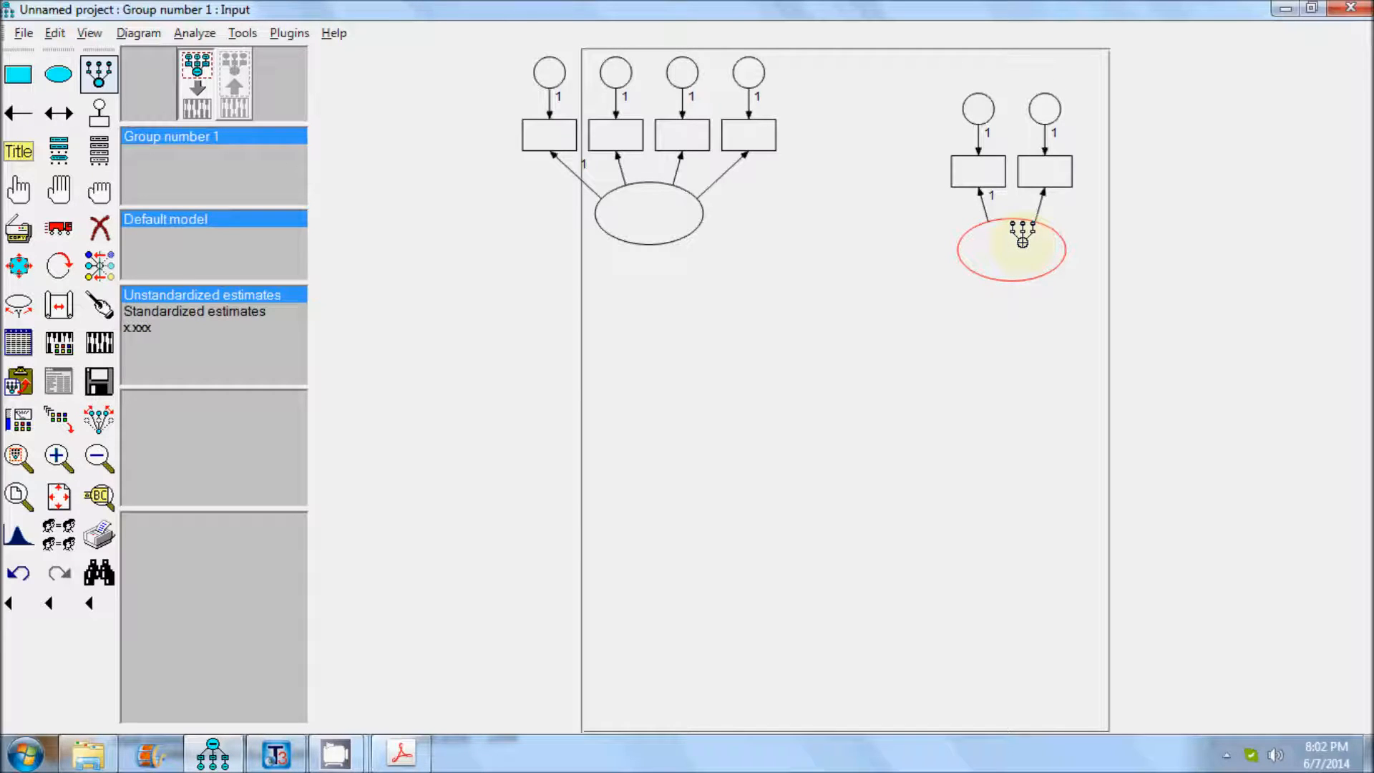
left_click(1022, 237)
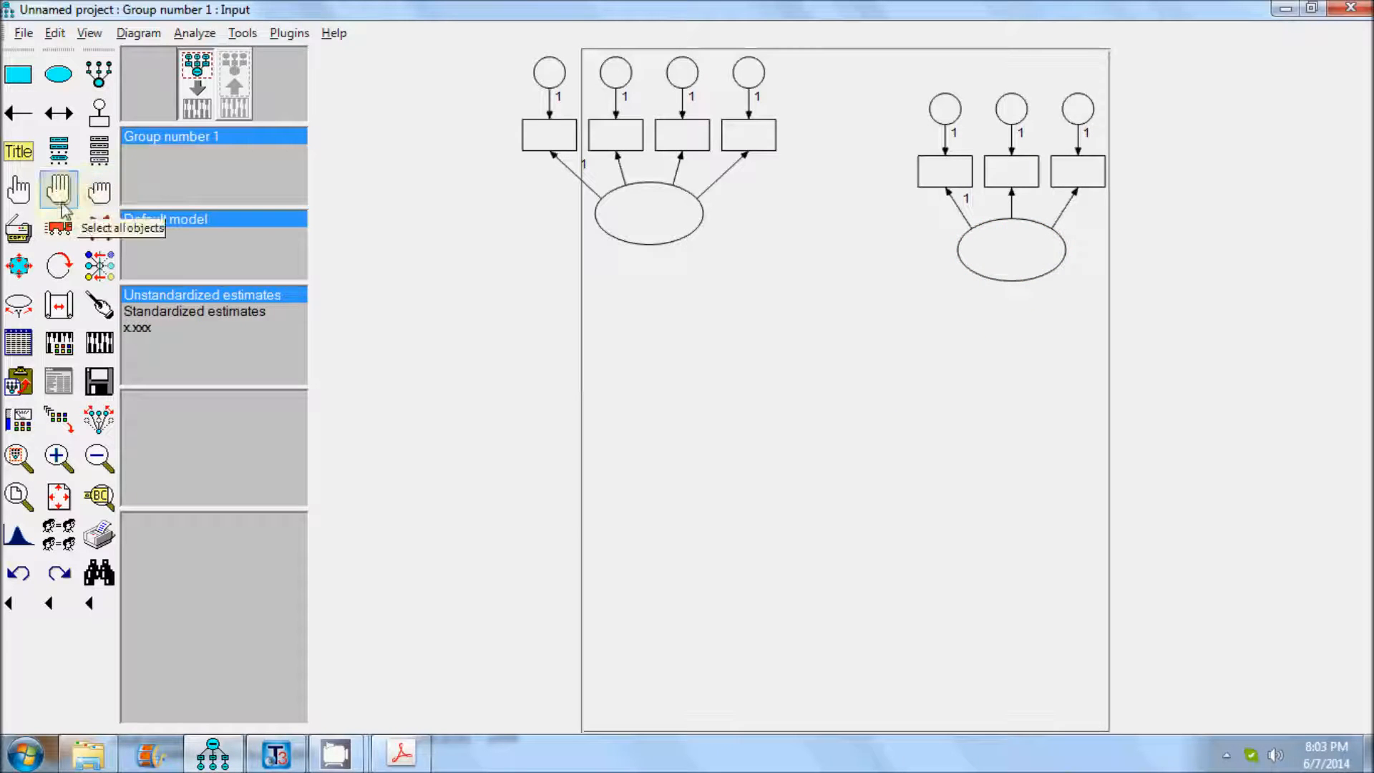
Duplicate the whole three-indicator latent construct, including error terms and arrows, and place the copy in the lower middle of the page.
left_click(19, 190)
left_click(1031, 183)
left_click(1084, 149)
left_click(1010, 149)
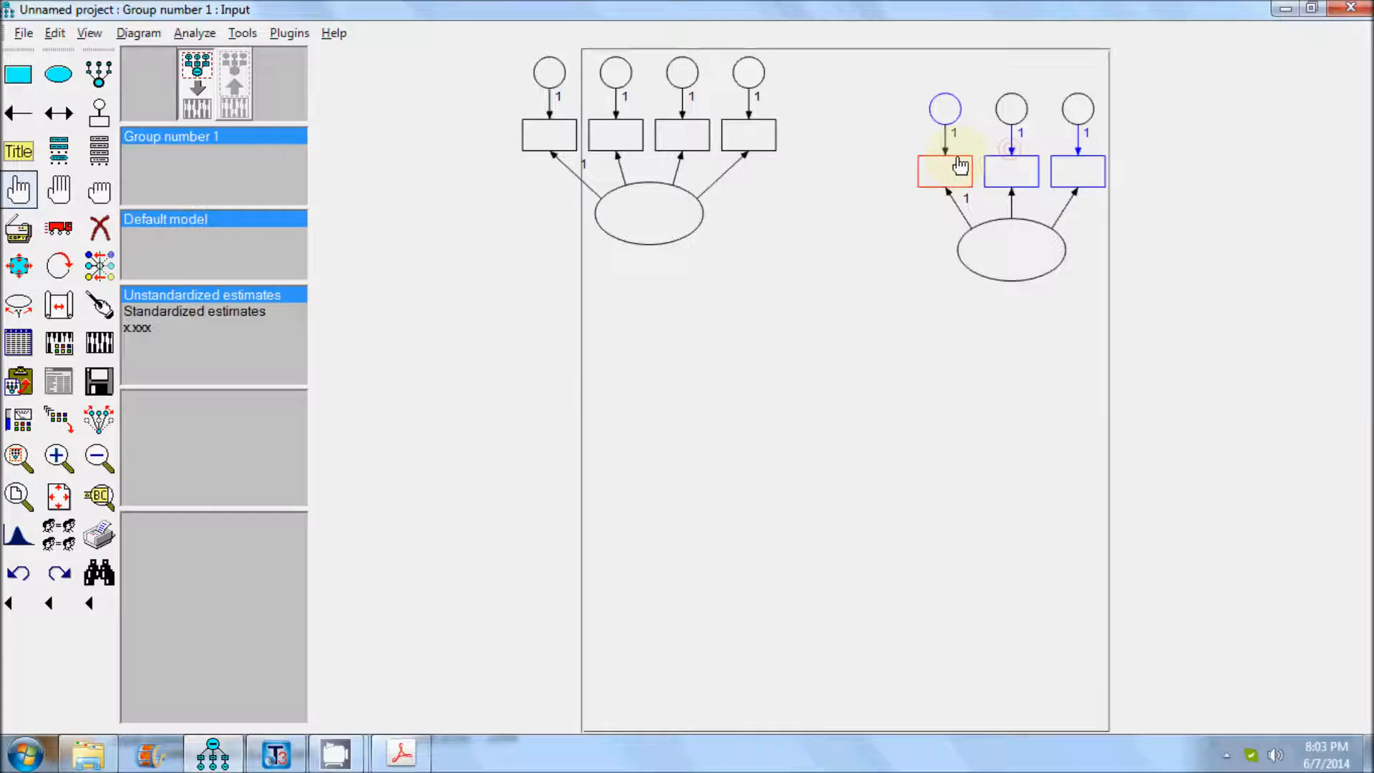
left_click(959, 166)
left_click(1011, 109)
left_click(1078, 109)
left_click(1049, 185)
left_click(966, 215)
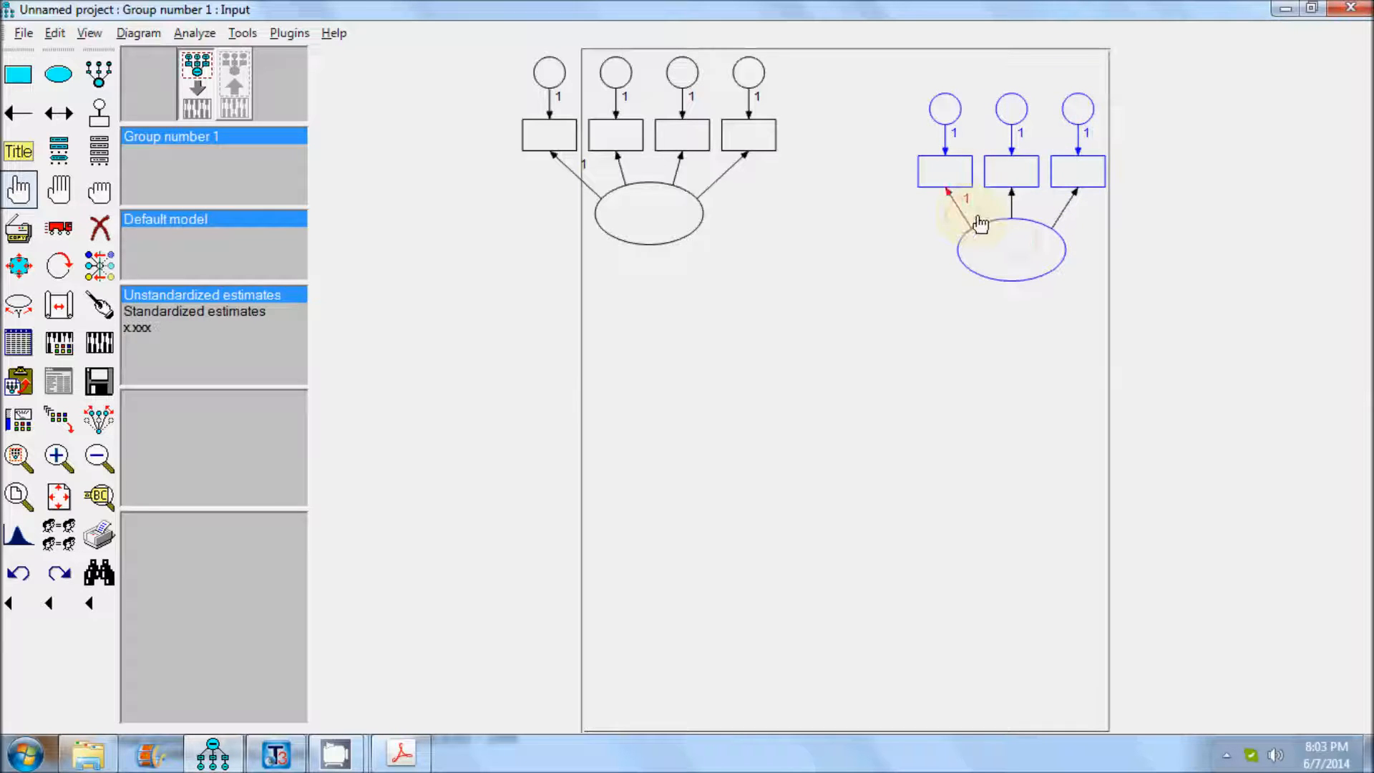
left_click(1016, 214)
left_click(1011, 206)
left_click(1060, 210)
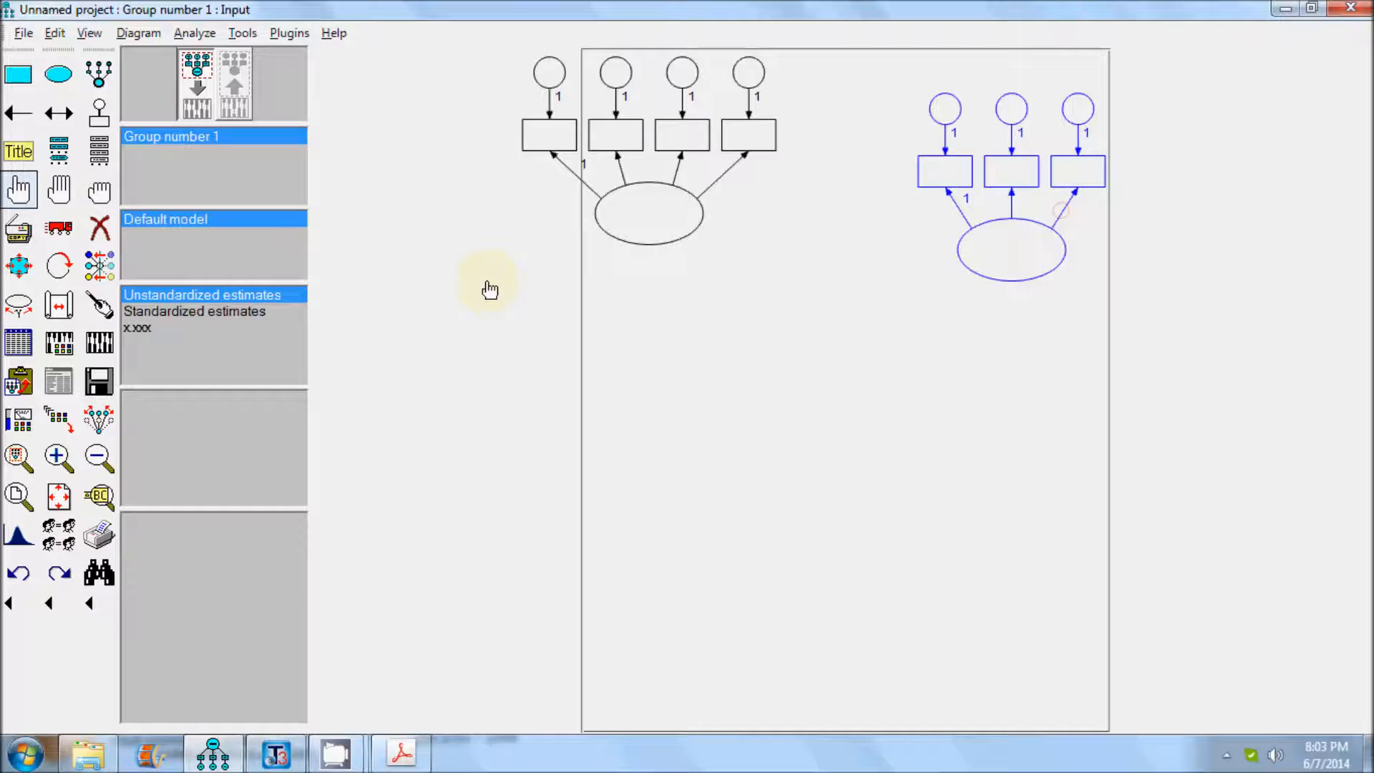
left_click(18, 230)
left_click_drag(1021, 274, 814, 499)
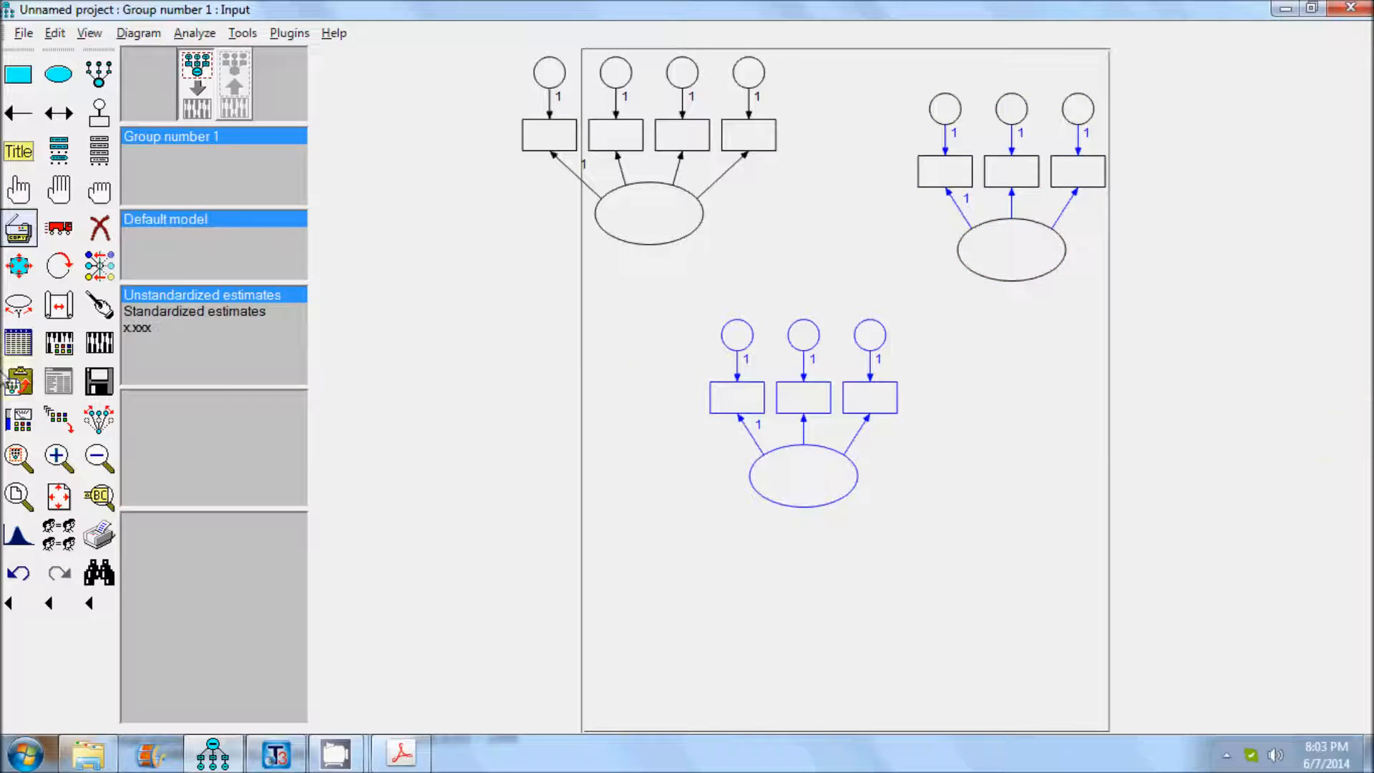
left_click(18, 230)
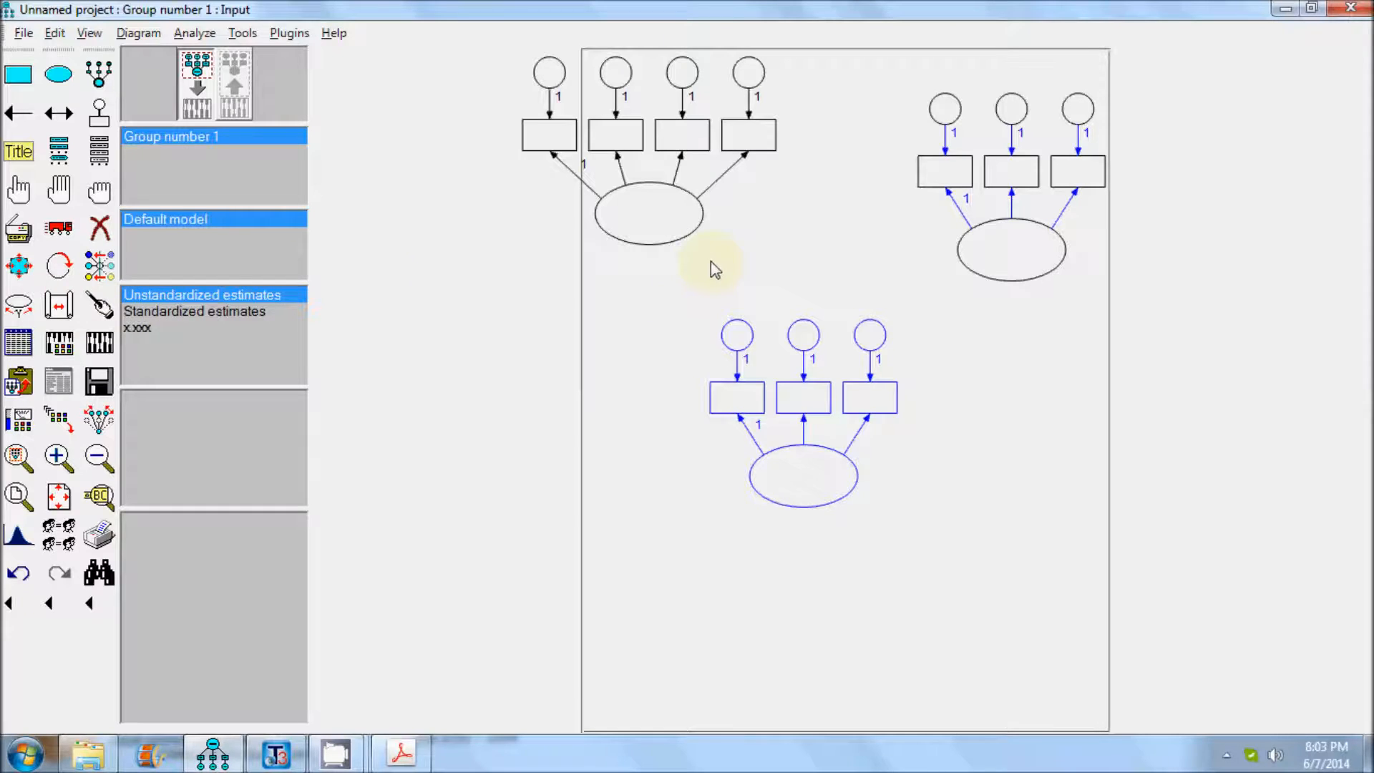
Rotate the indicators of the upper-left construct to its left side, the upper-right one's to its right and the lower one's to below it.
left_click(58, 265)
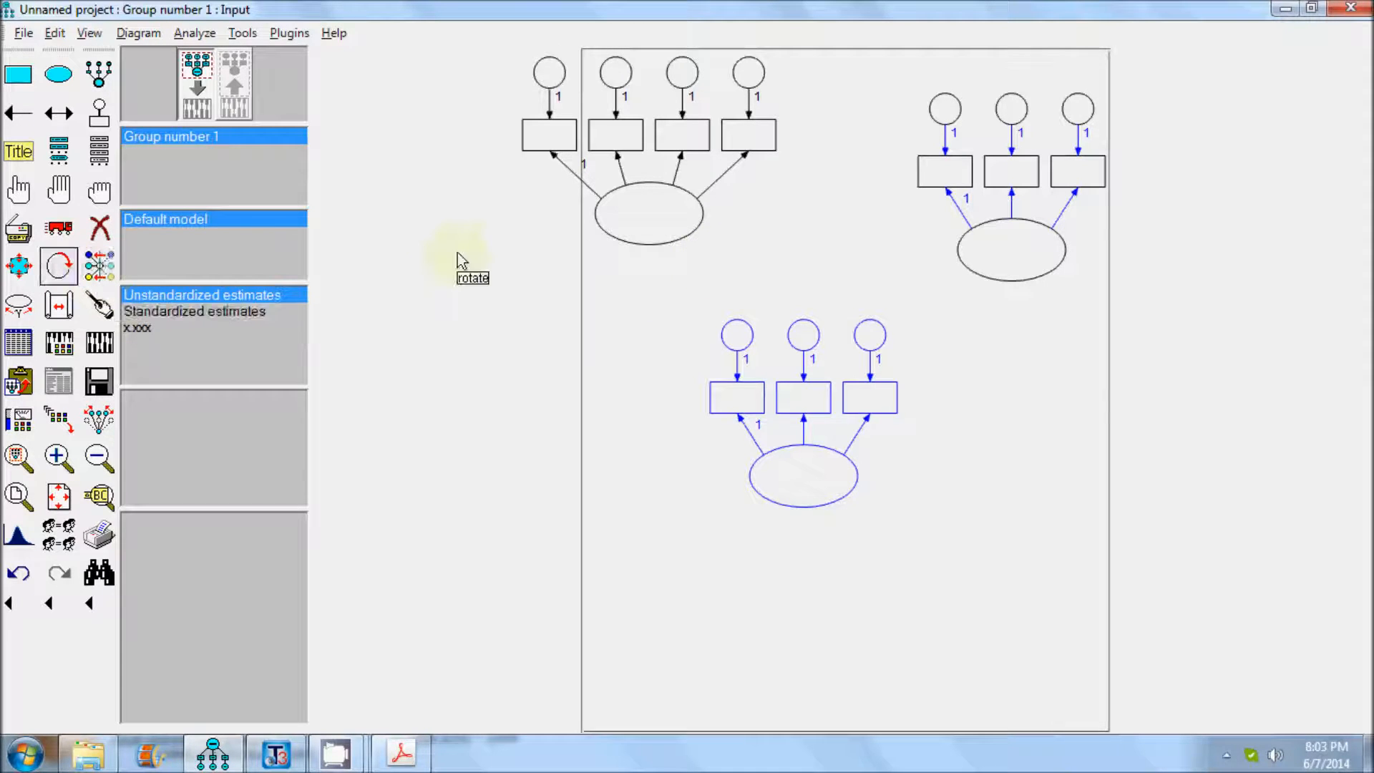
left_click(665, 229)
left_click(664, 229)
left_click(664, 229)
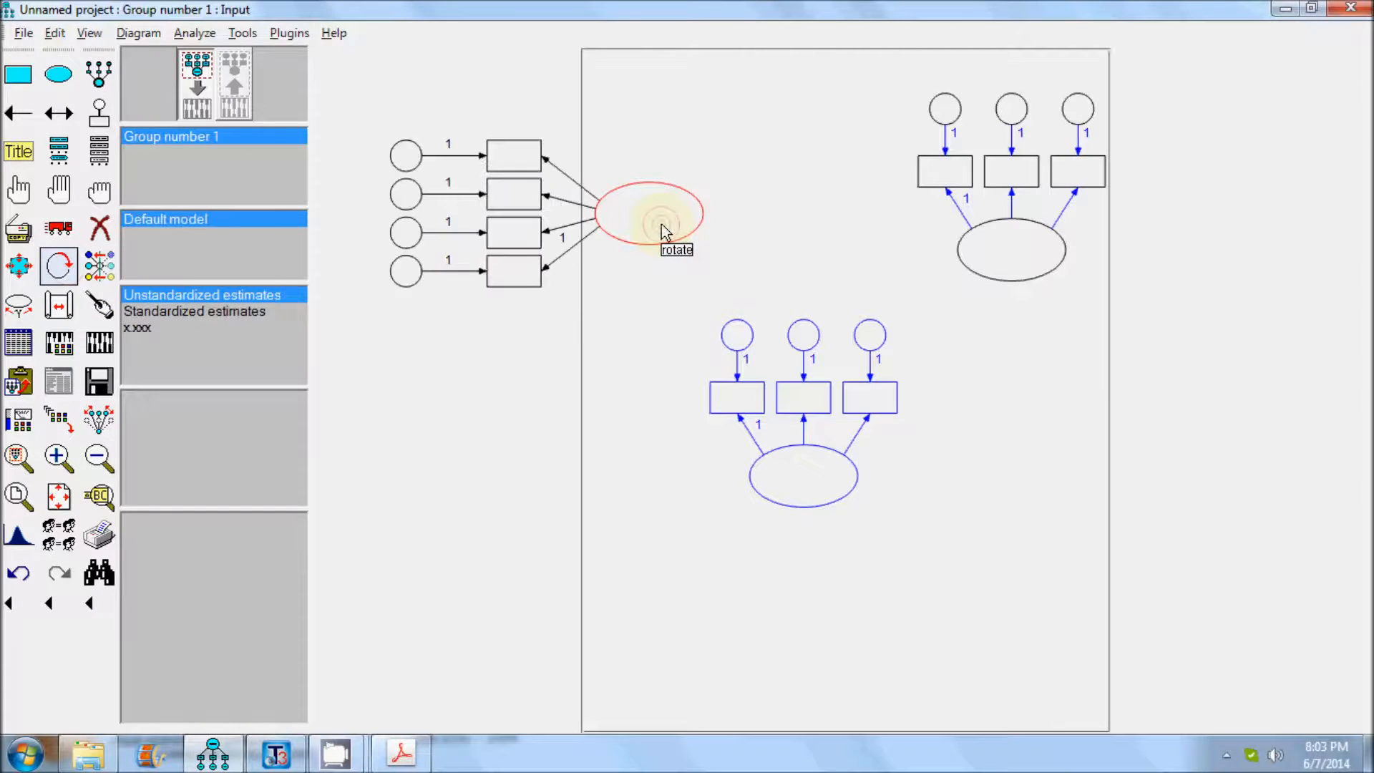
left_click(1020, 246)
left_click(778, 481)
left_click(778, 481)
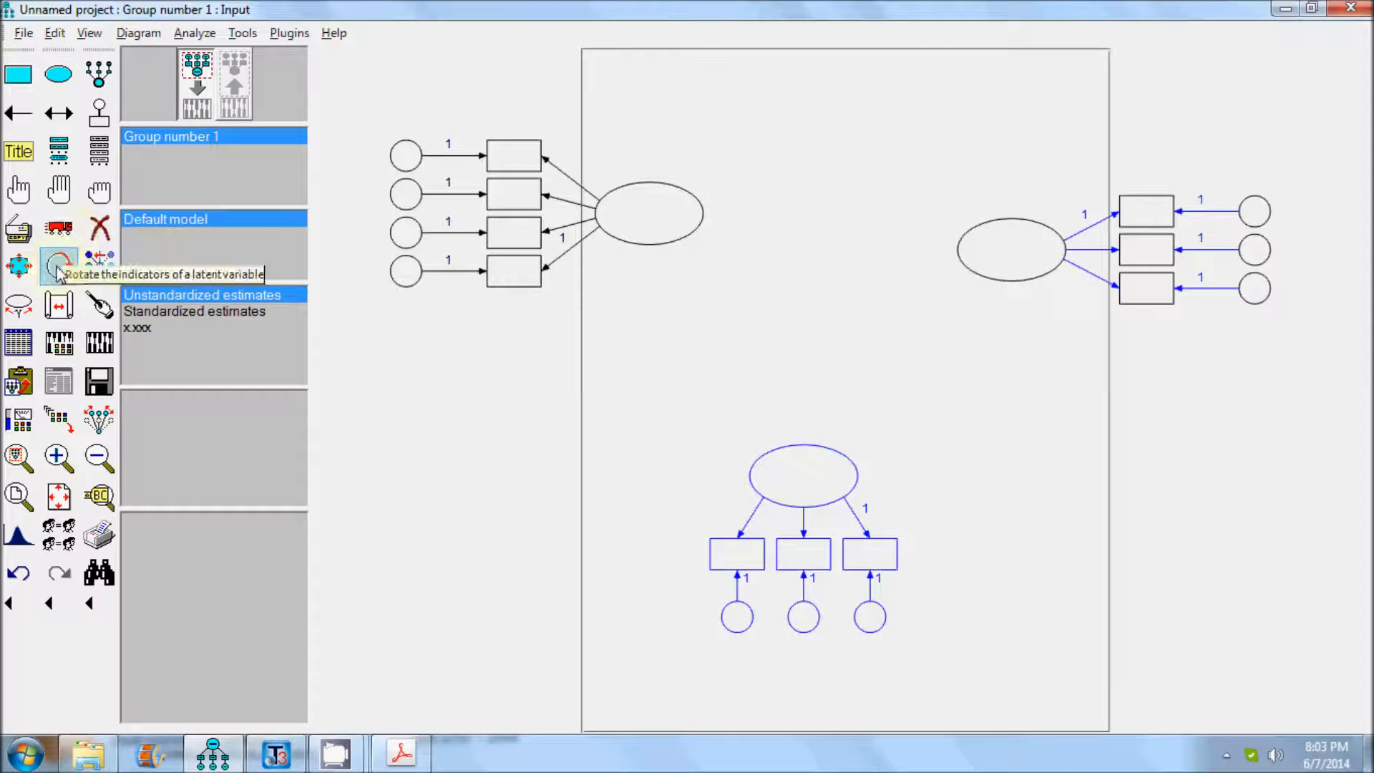
left_click(678, 223)
left_click(681, 227)
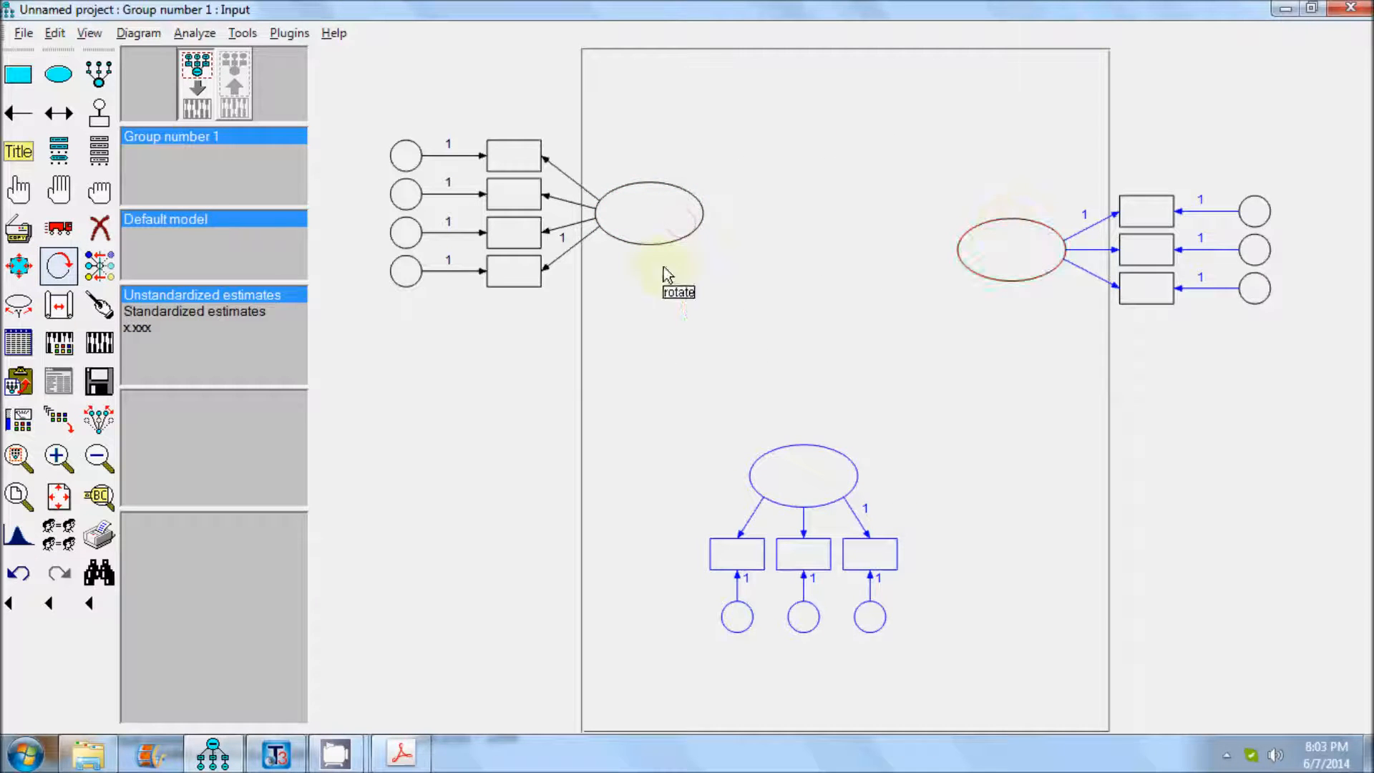
Turn on Preserve symmetries and move the left and right latent constructs inward and down to about the same height.
left_click(58, 228)
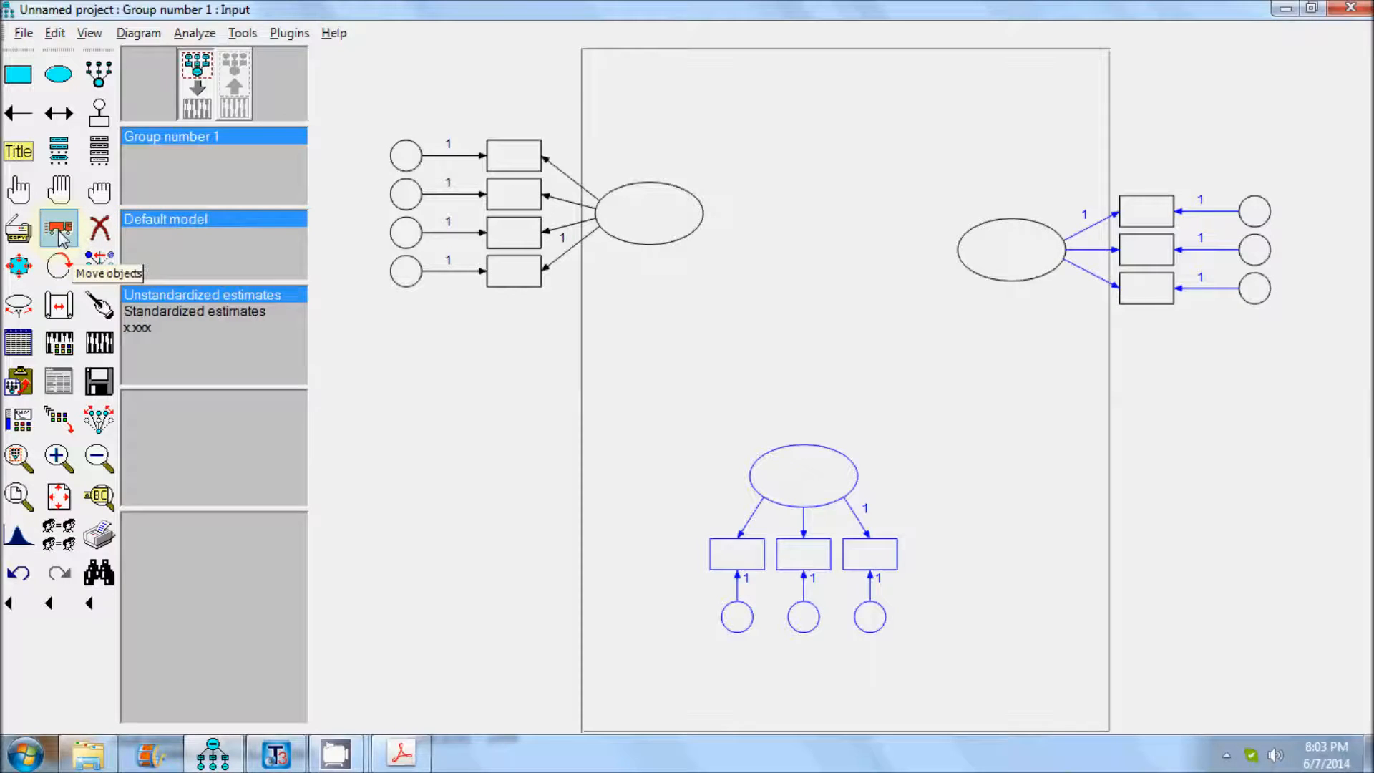
left_click(98, 422)
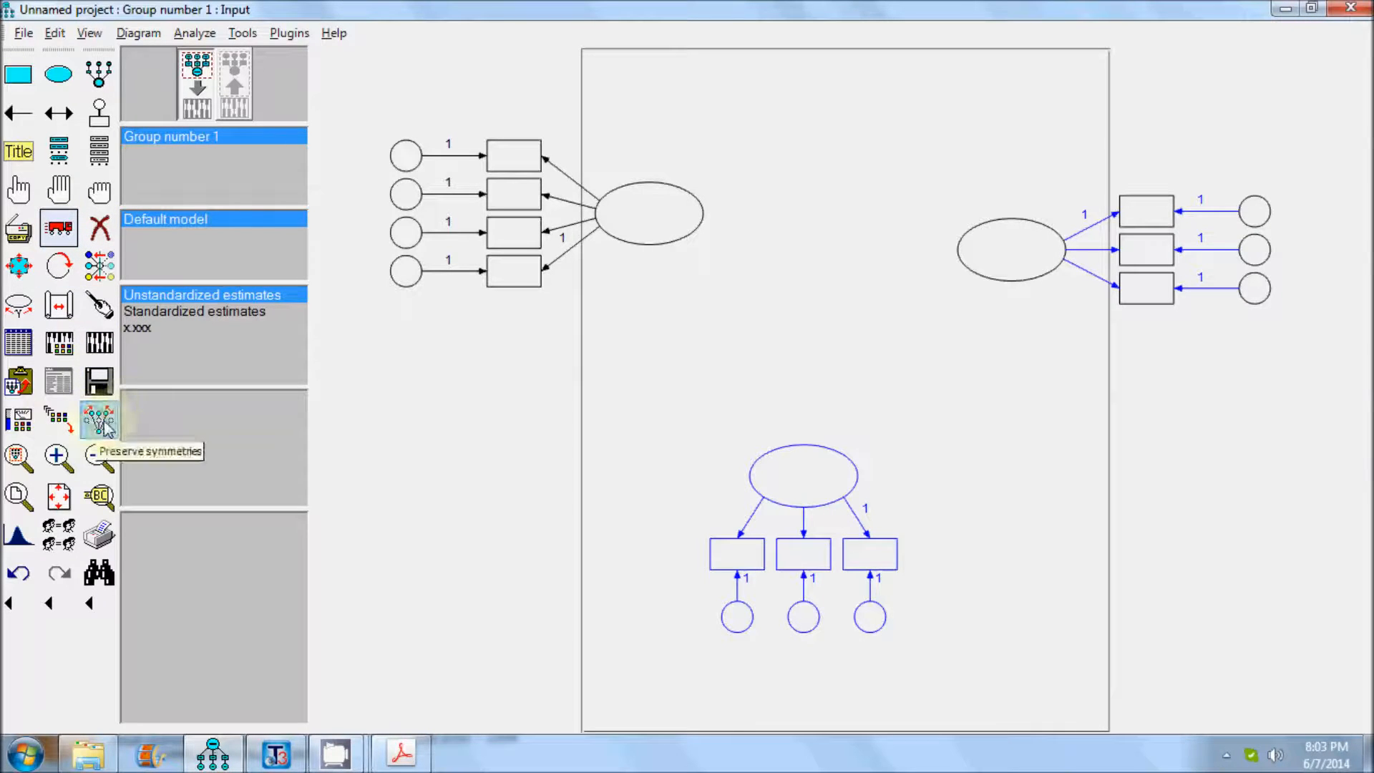
left_click(53, 238)
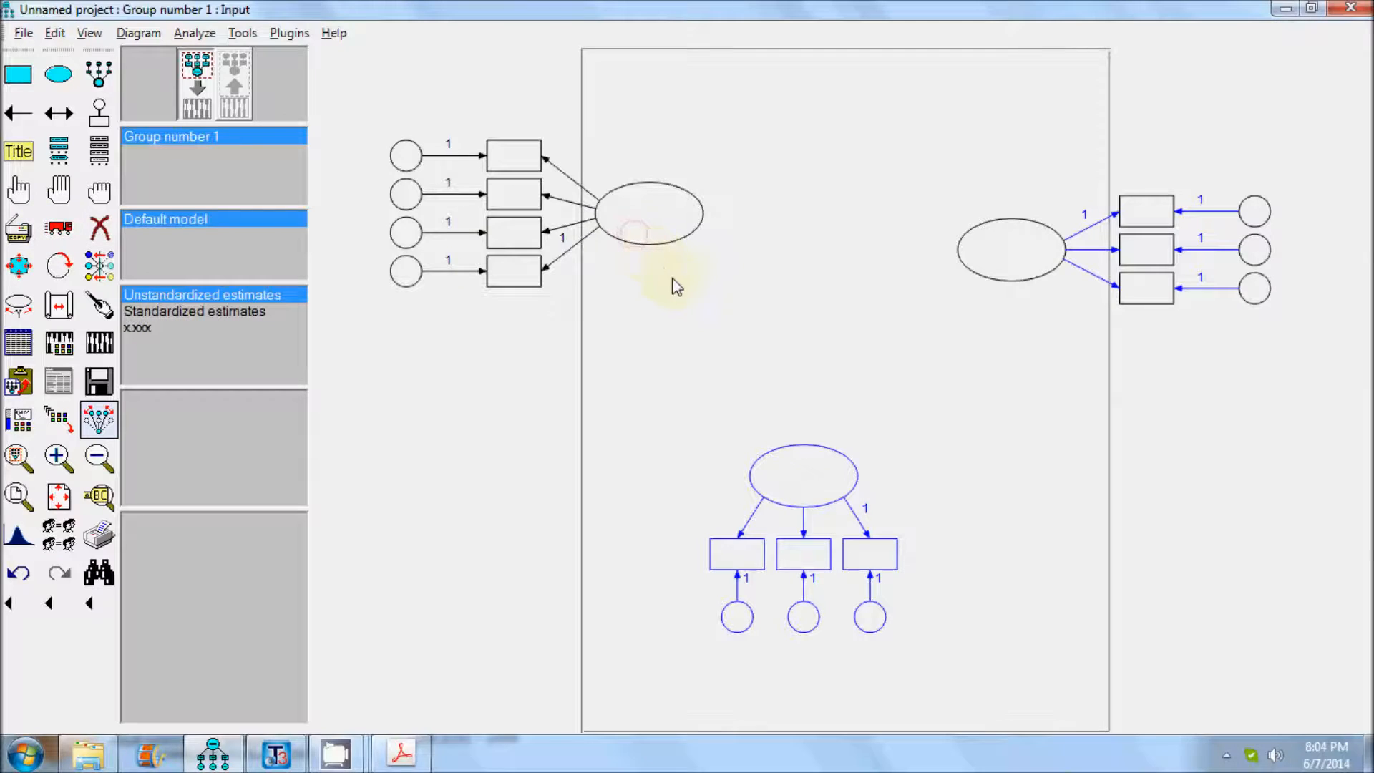
left_click_drag(655, 224, 749, 302)
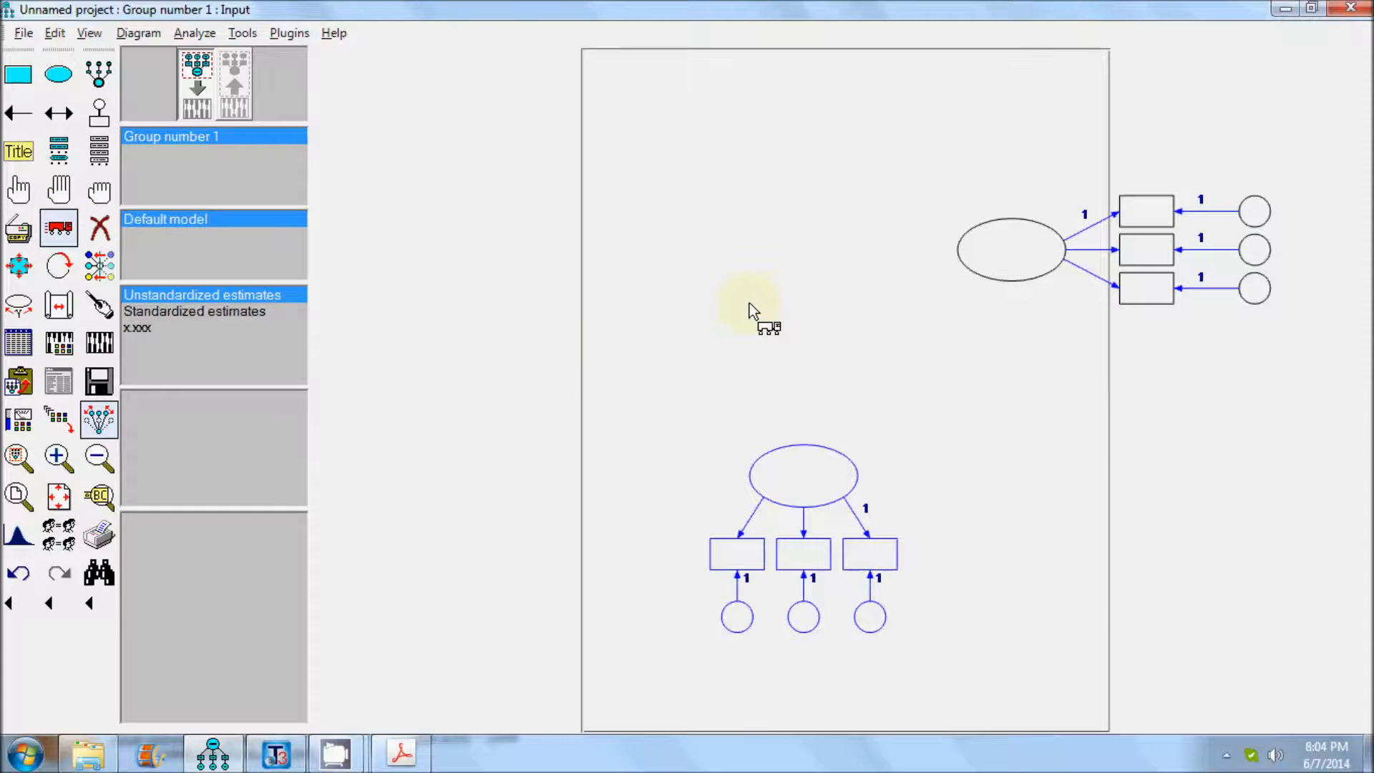
left_click_drag(1003, 264, 988, 320)
Deselect all objects and move the lower latent construct up and right, centring it below the gap between the other two.
left_click_drag(822, 466, 882, 422)
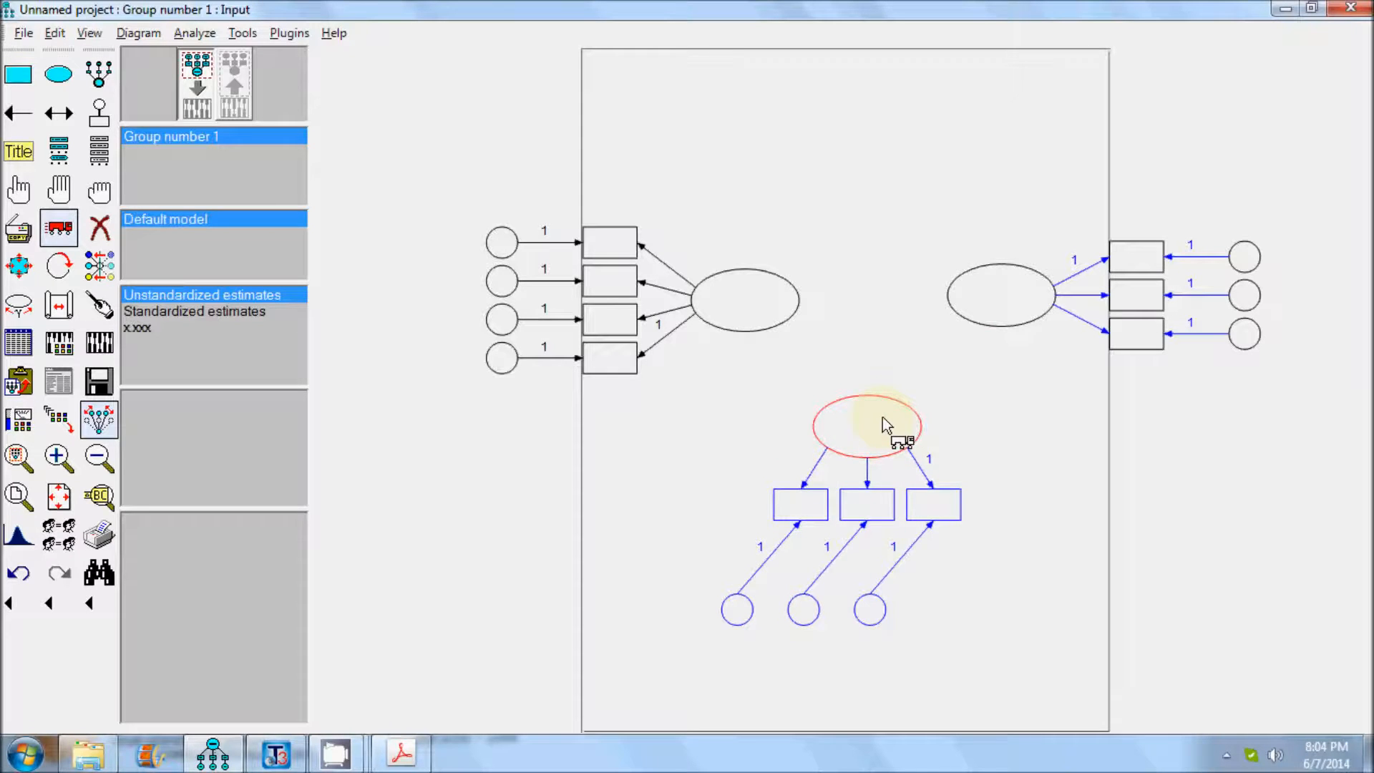
key("ctrl+z")
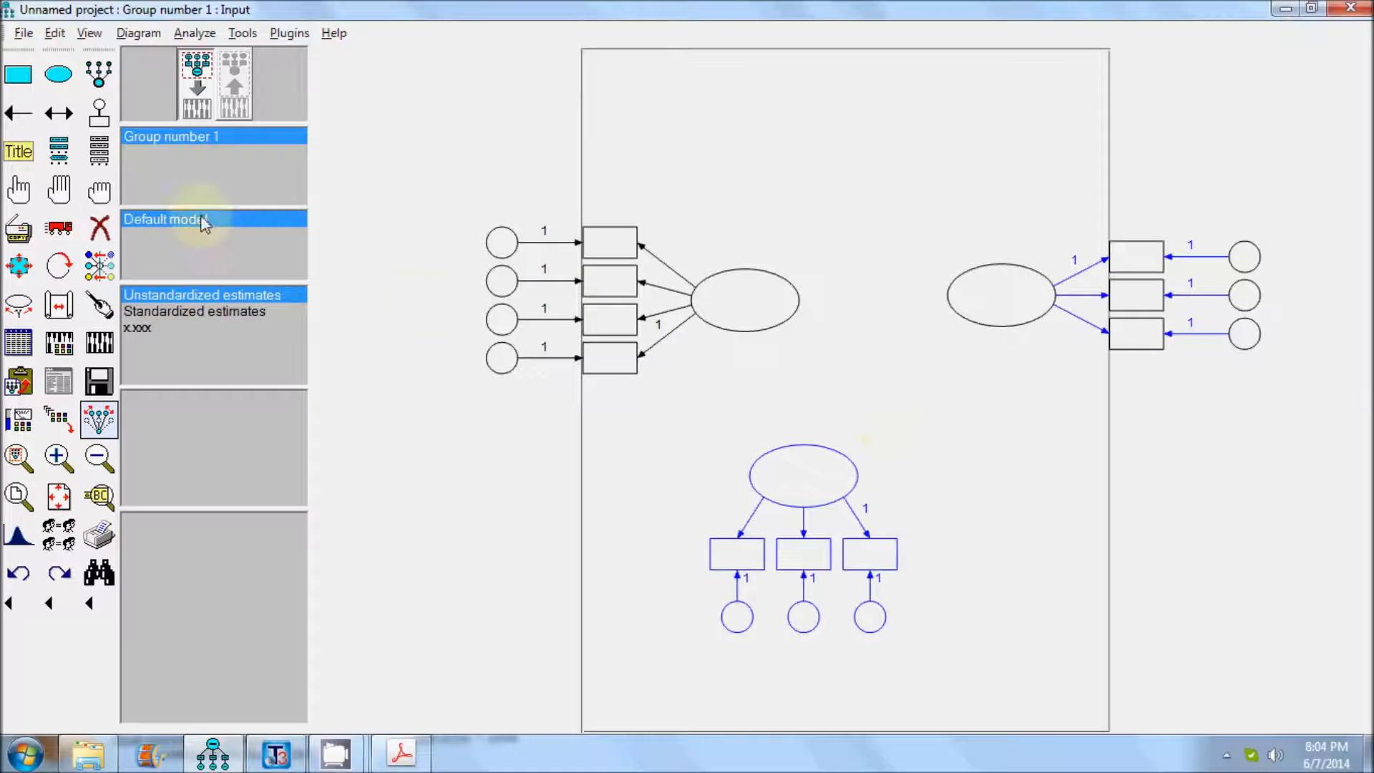
left_click(99, 190)
left_click(59, 227)
left_click_drag(794, 481, 859, 435)
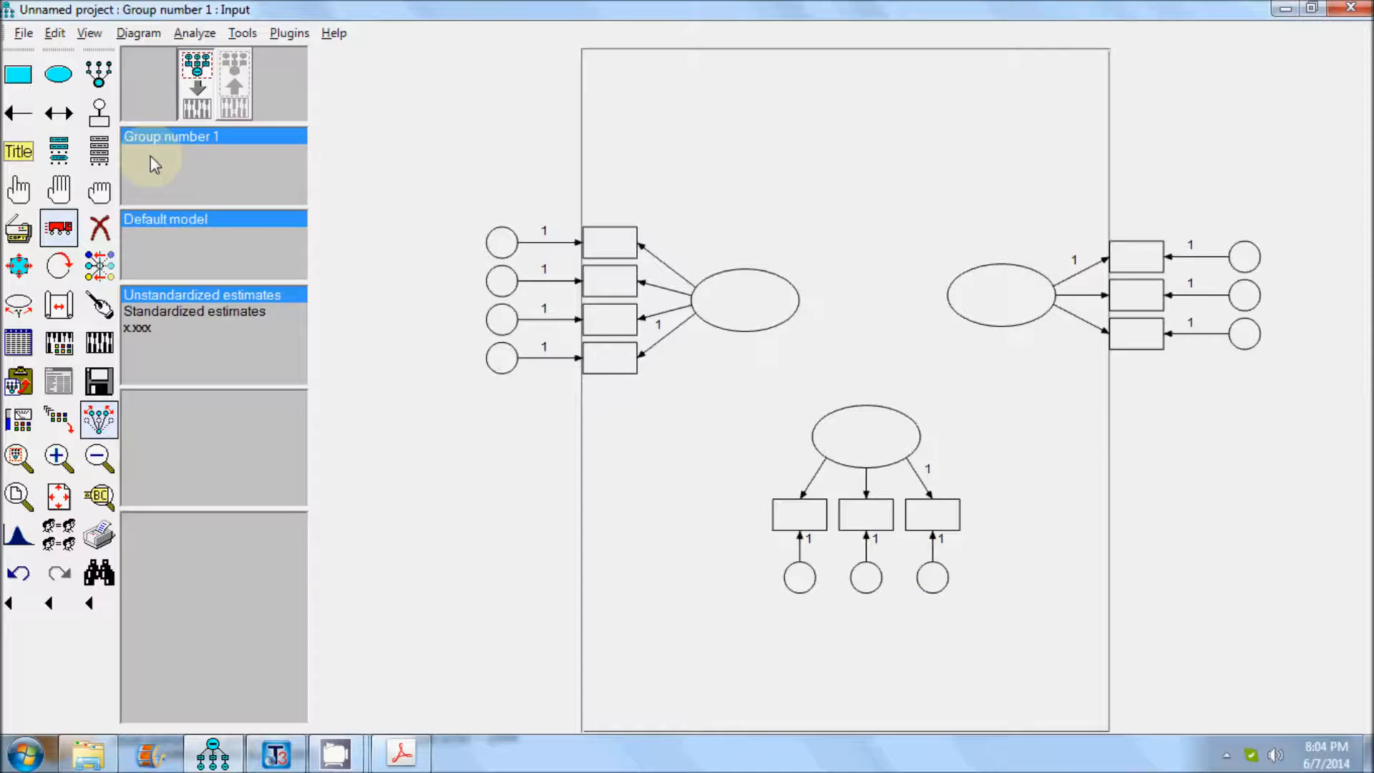
Draw single-headed paths from the left latent variable to the right and lower ones, and from the lower to the right one.
left_click(18, 113)
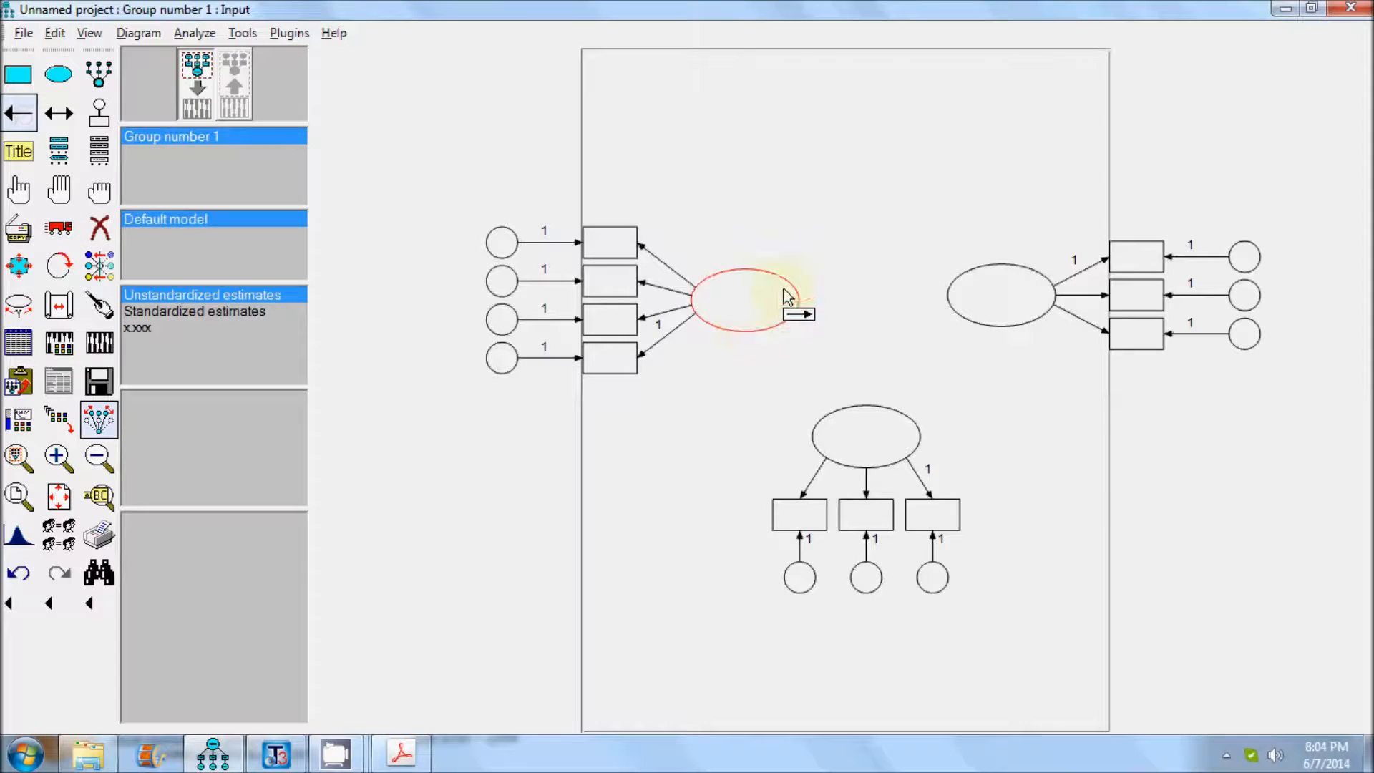
left_click_drag(758, 306, 973, 305)
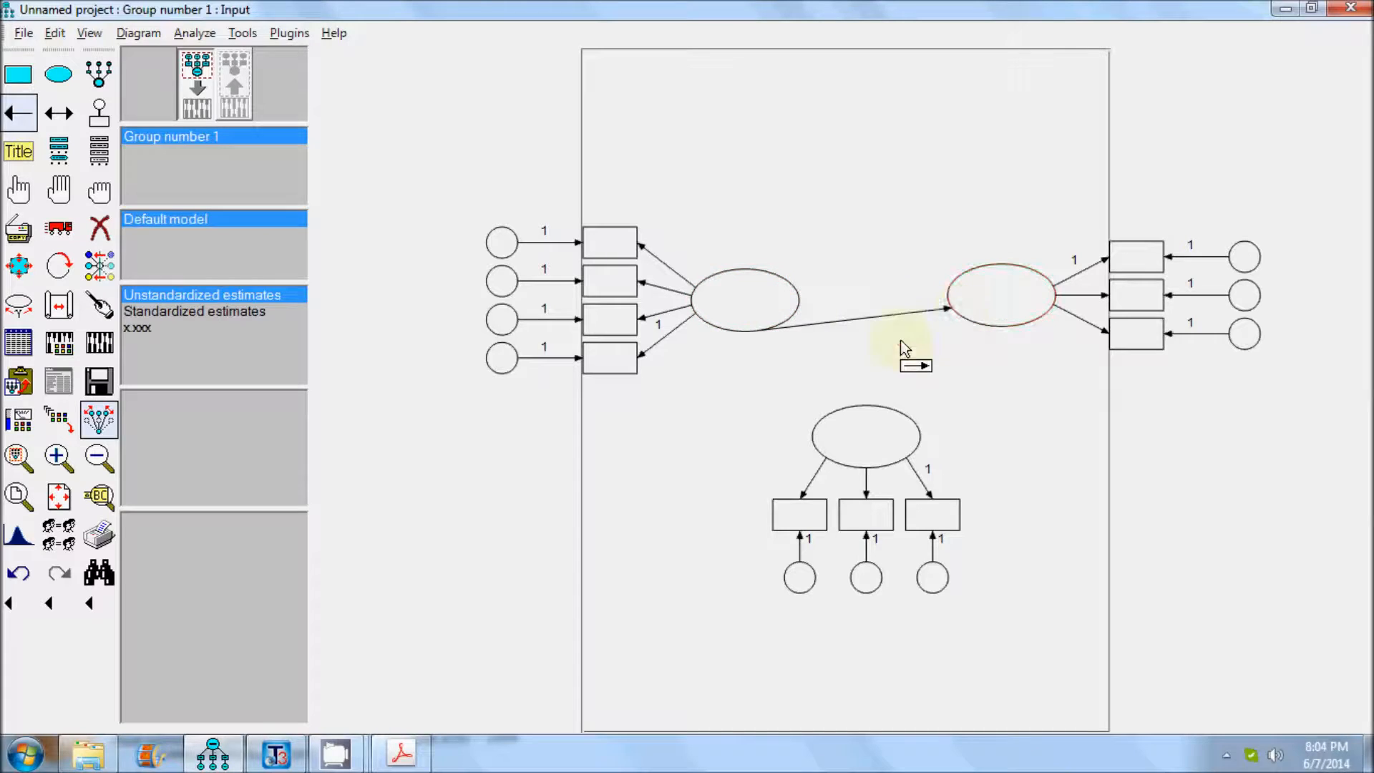
left_click_drag(760, 323, 914, 432)
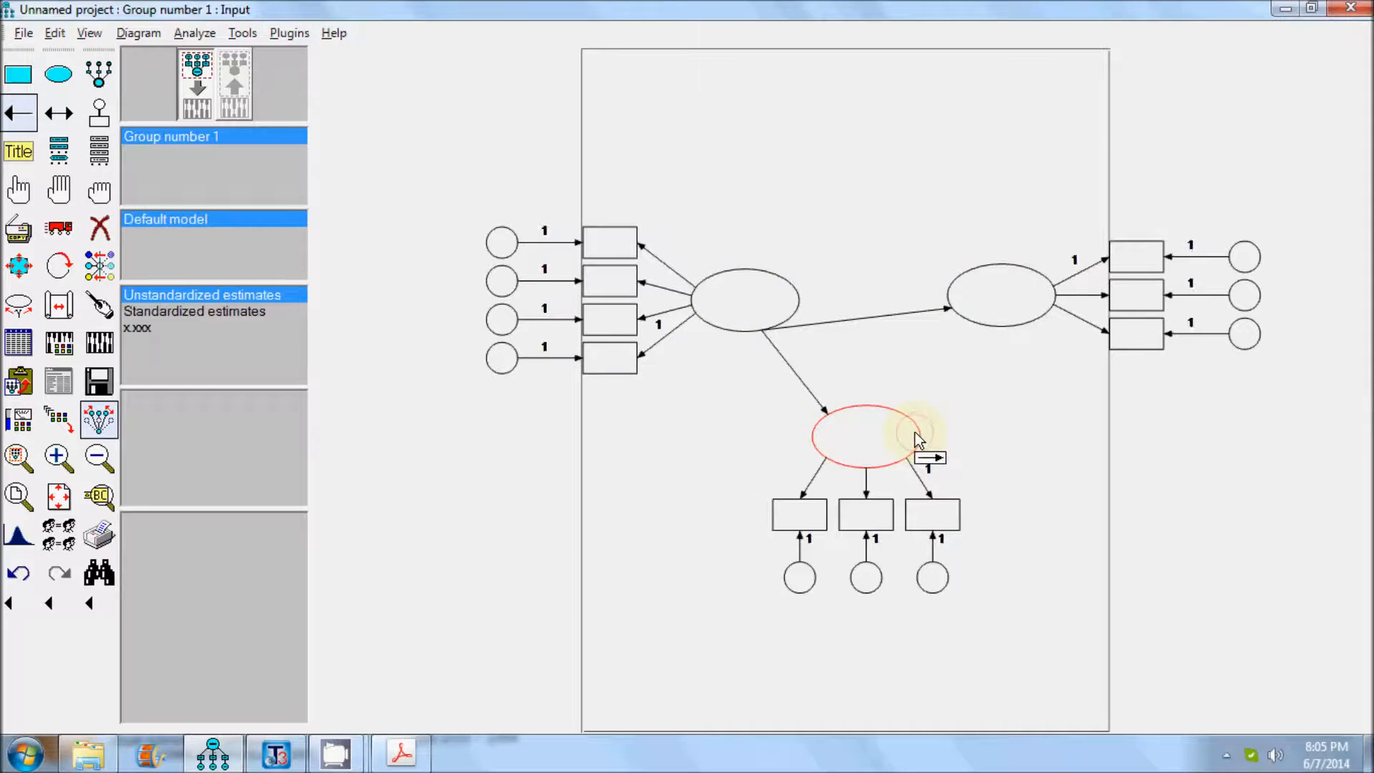
left_click_drag(960, 352, 985, 327)
Move the ends of the path between the left and right latent variables so that it runs horizontally.
left_click(52, 226)
left_click_drag(792, 327, 798, 304)
left_click_drag(945, 301, 952, 304)
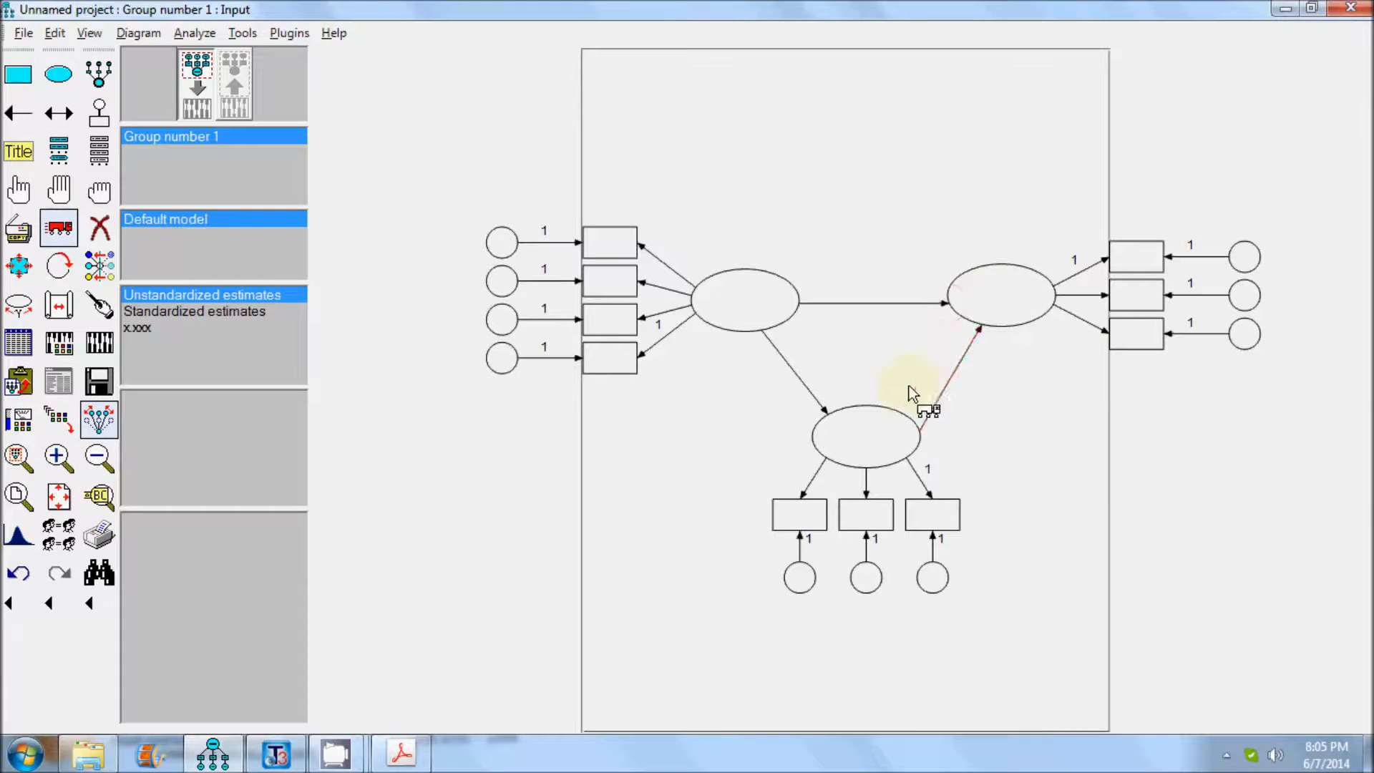
Name the left latent variable Empowerment in its object properties.
right_click(748, 296)
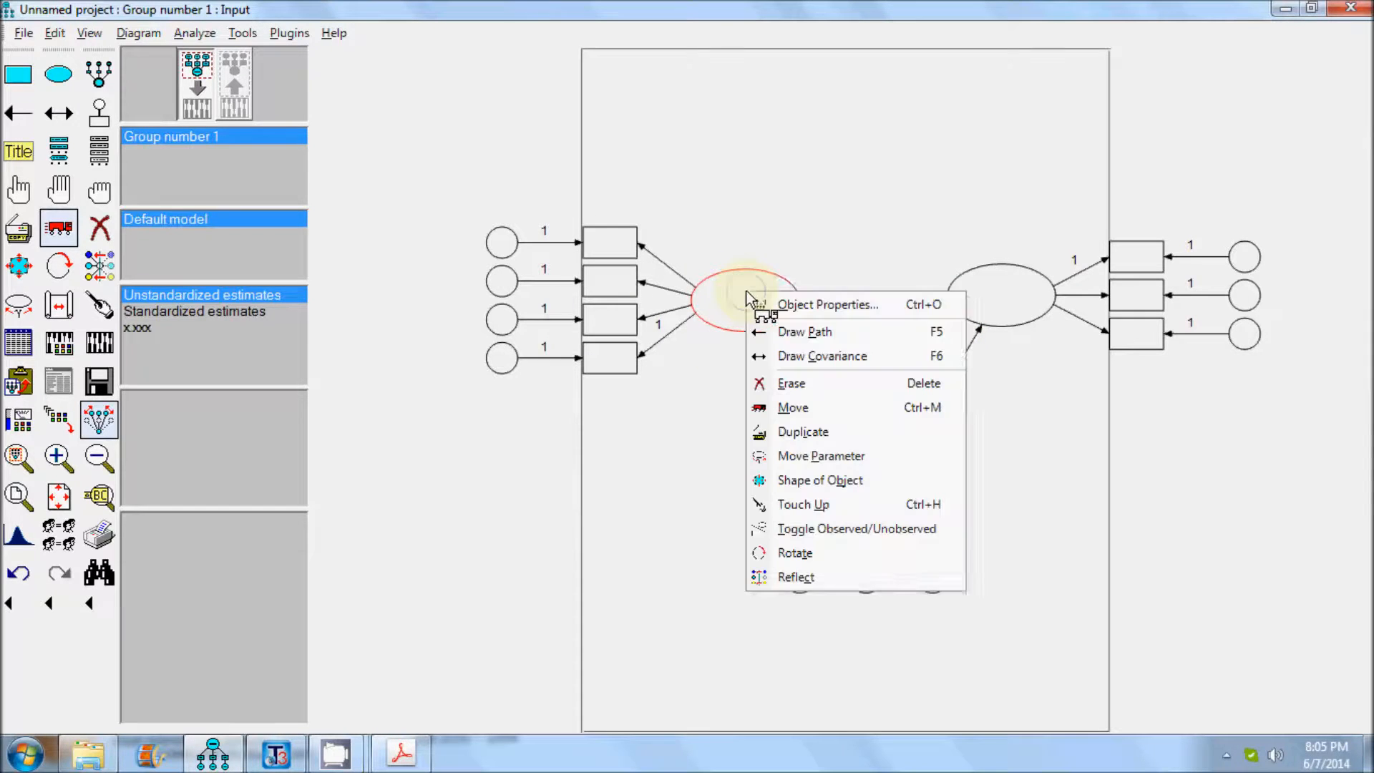
left_click(793, 306)
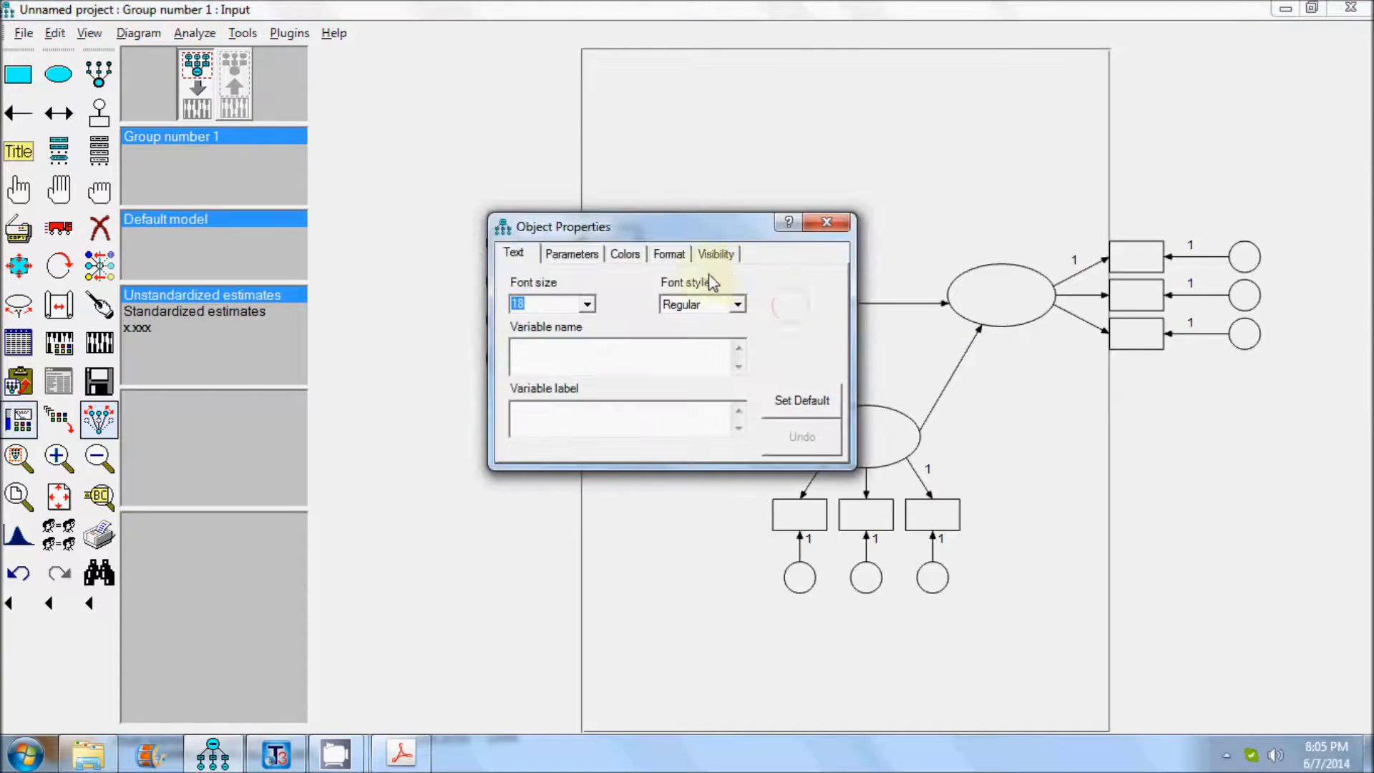
type("Empowerme")
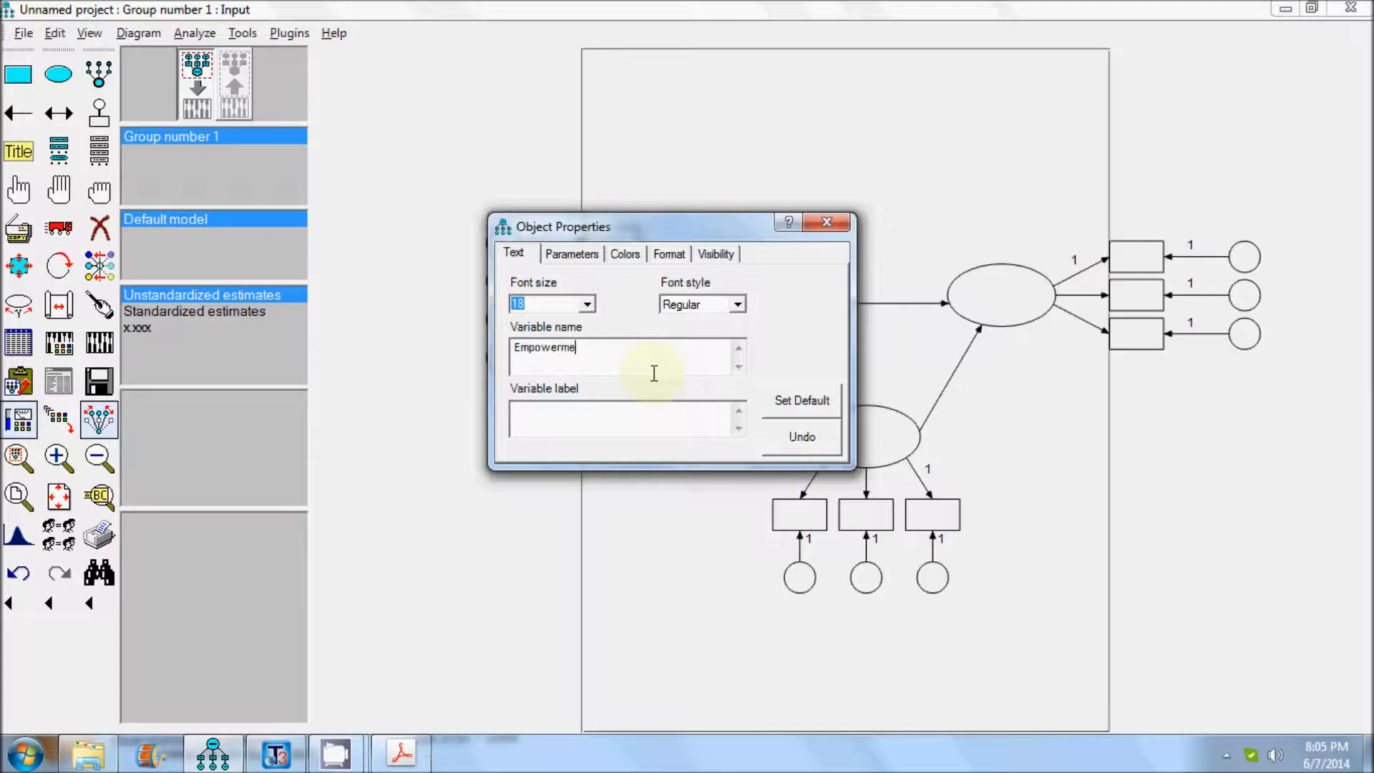
type("nt")
left_click(826, 222)
Name the right latent variable Emotional Exhaustion, splitting the two words over two lines so they fit the ellipse.
right_click(1016, 295)
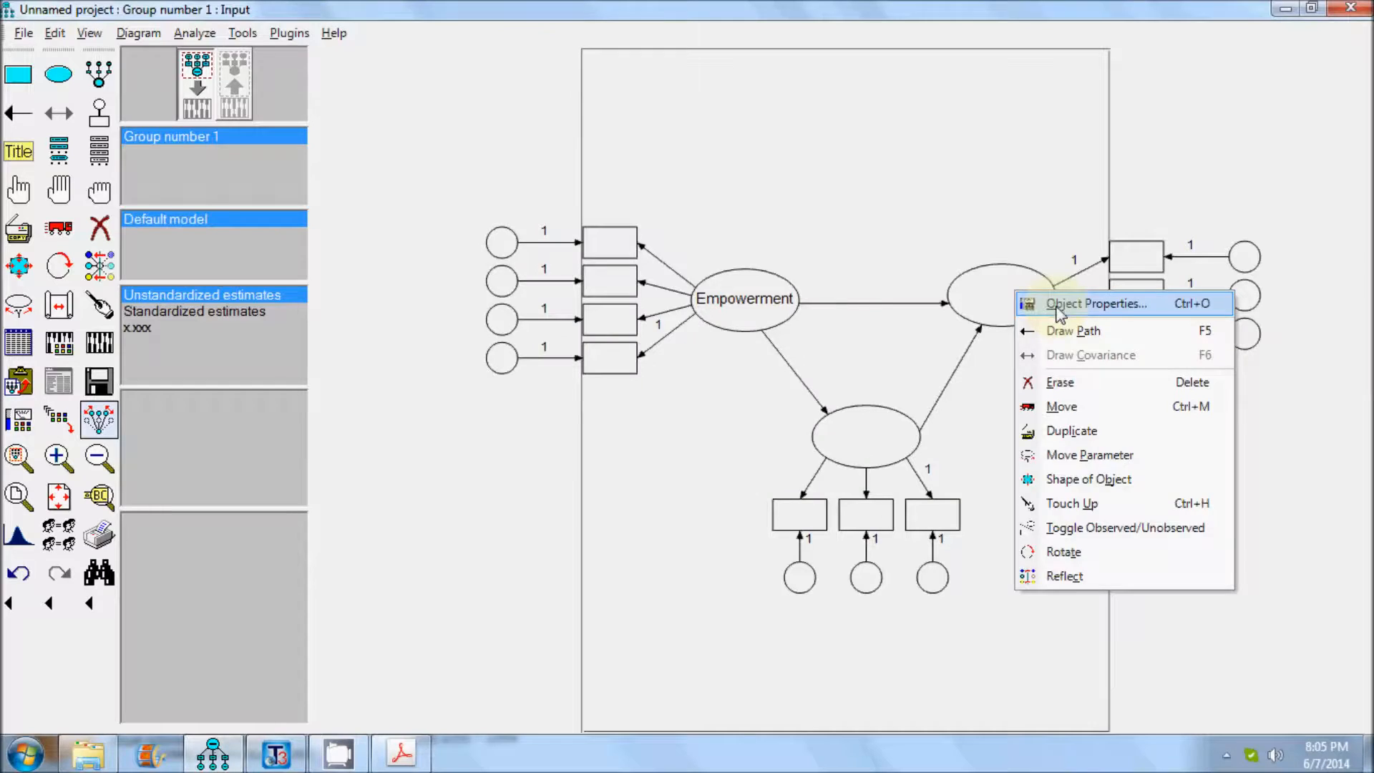
left_click(1059, 306)
type("Job")
key("BackSpace")
key("BackSpace")
key("BackSpace")
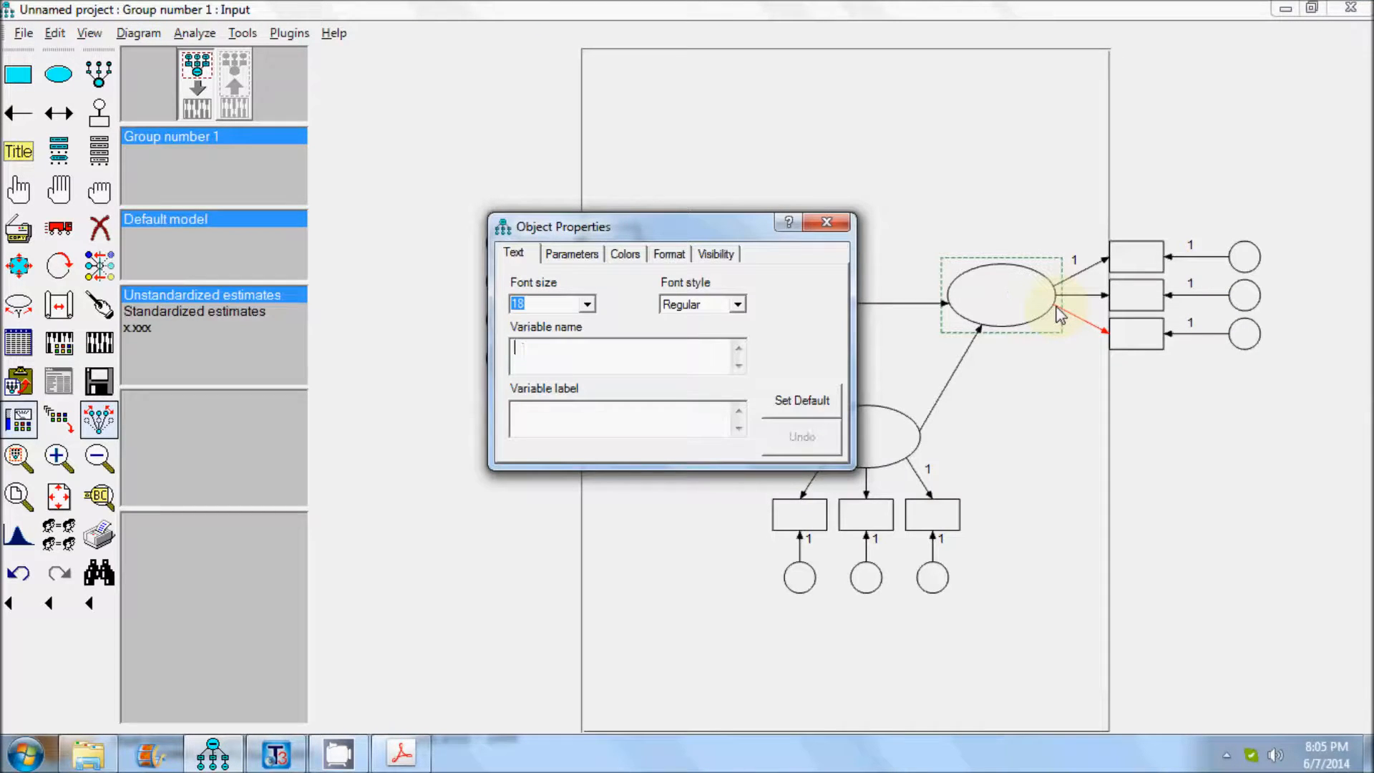
type("Emotioinal")
key("BackSpace")
key("BackSpace")
key("BackSpace")
key("BackSpace")
key("BackSpace")
key("BackSpace")
key("BackSpace")
type("t")
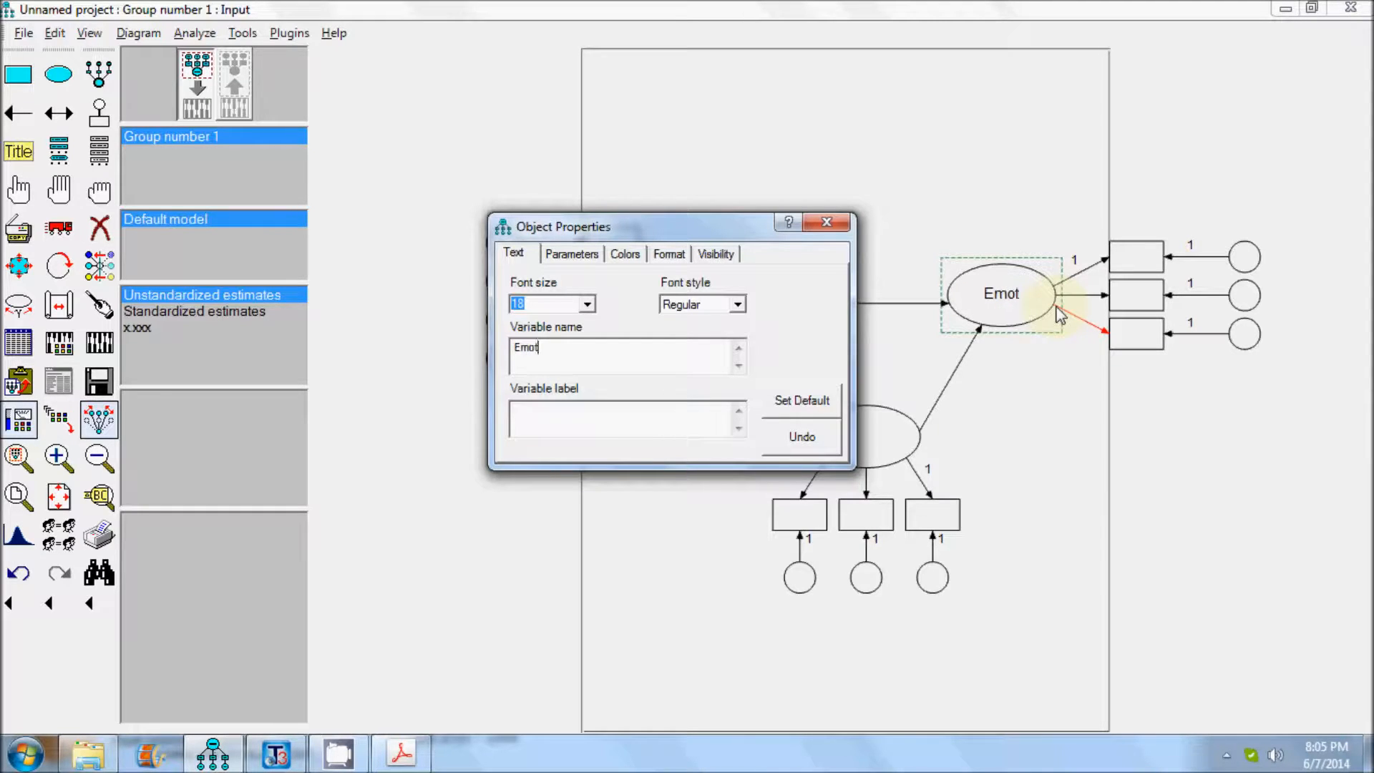
type("ional Ex")
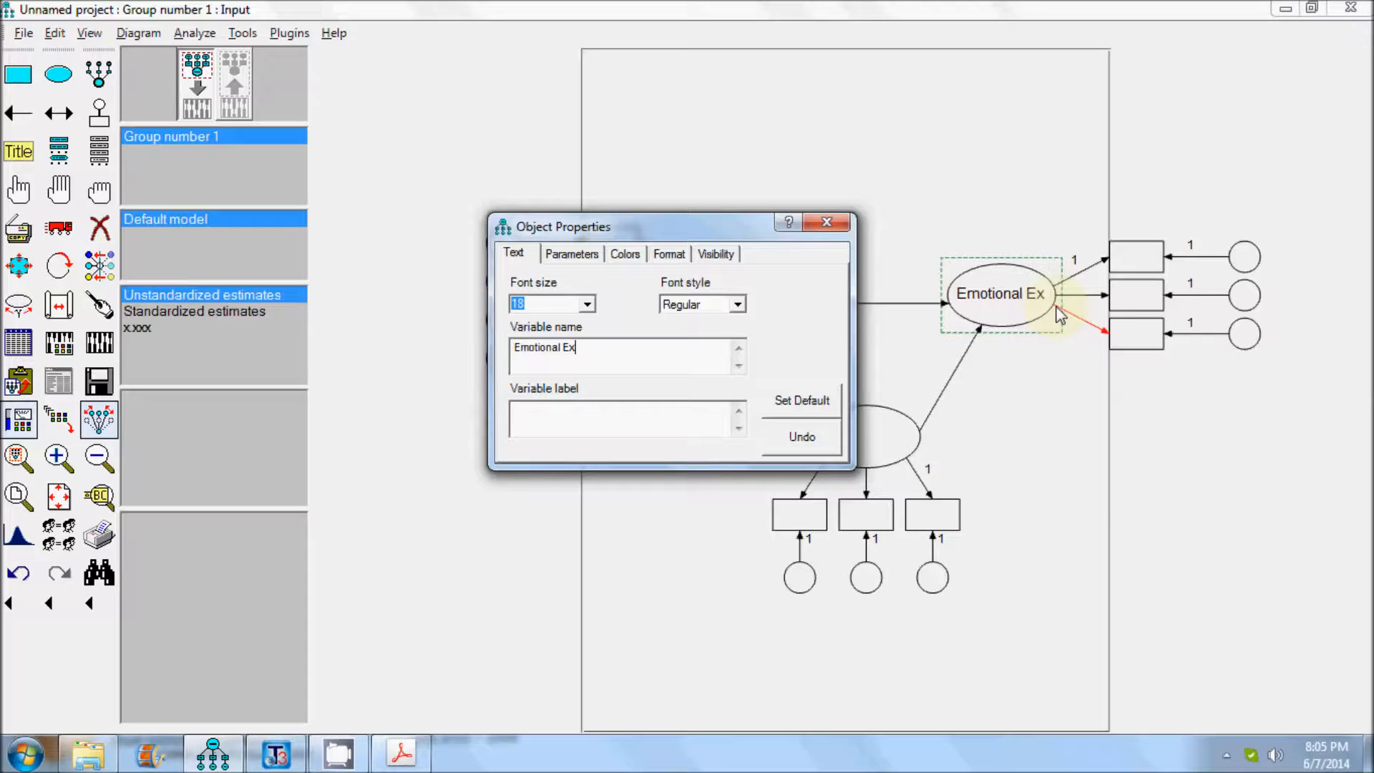
type("haustion")
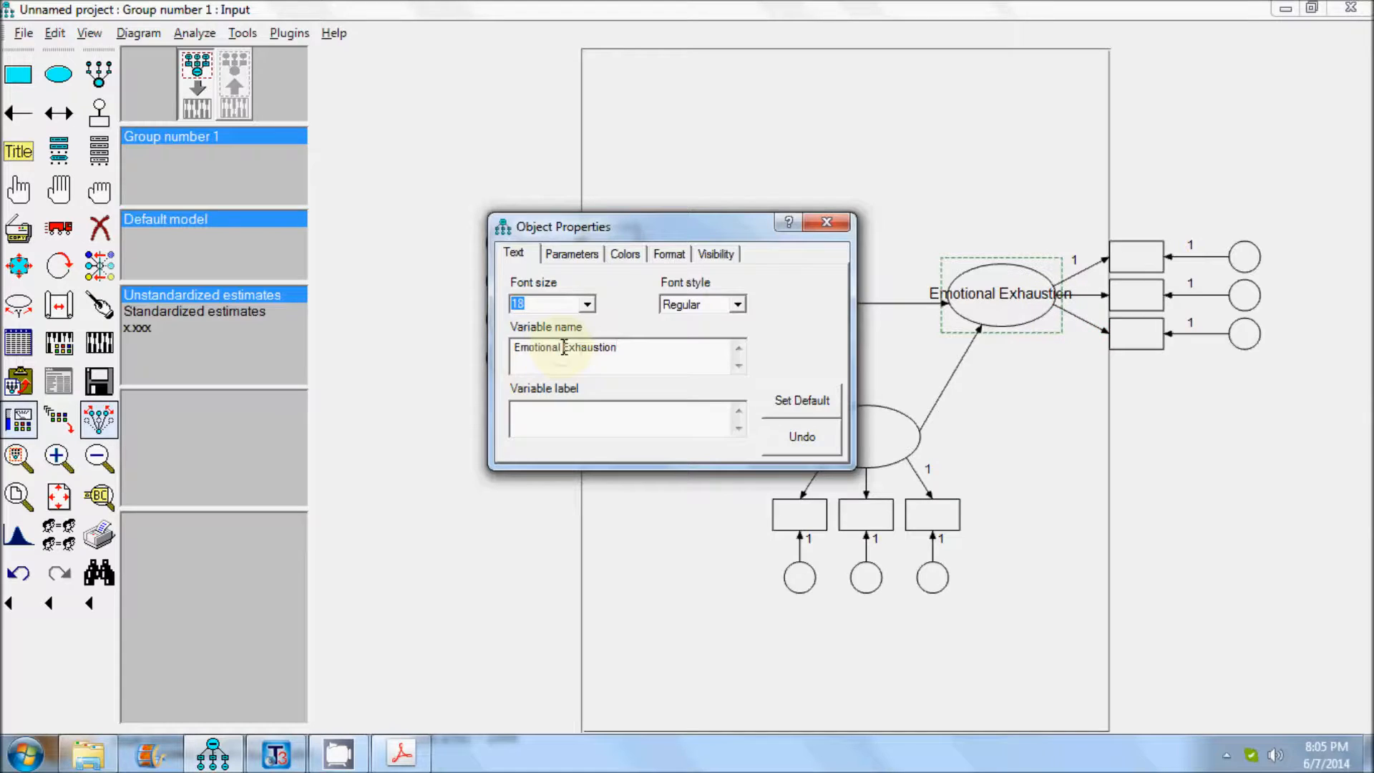
key("Return")
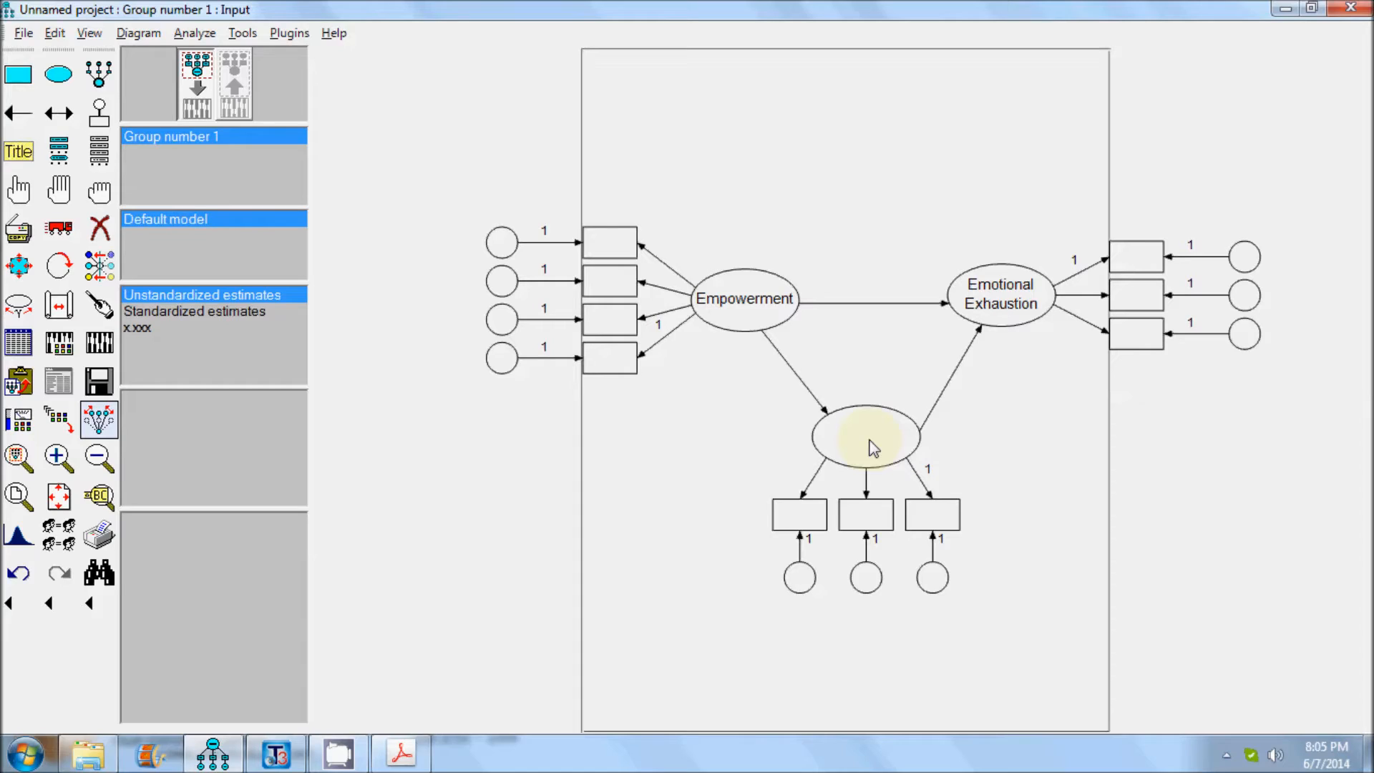
Name the lower latent variable Job Satisfaction, with each word on its own line.
right_click(873, 447)
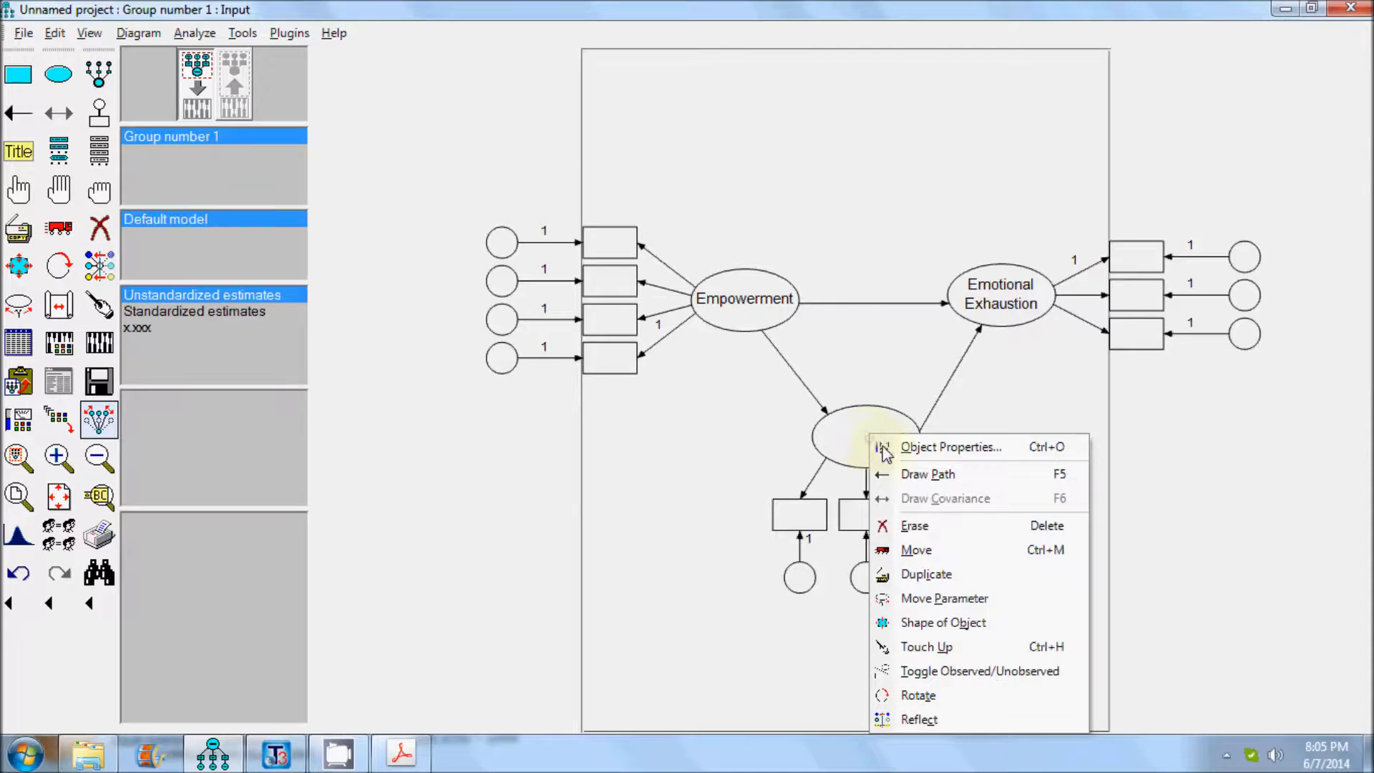
left_click(920, 451)
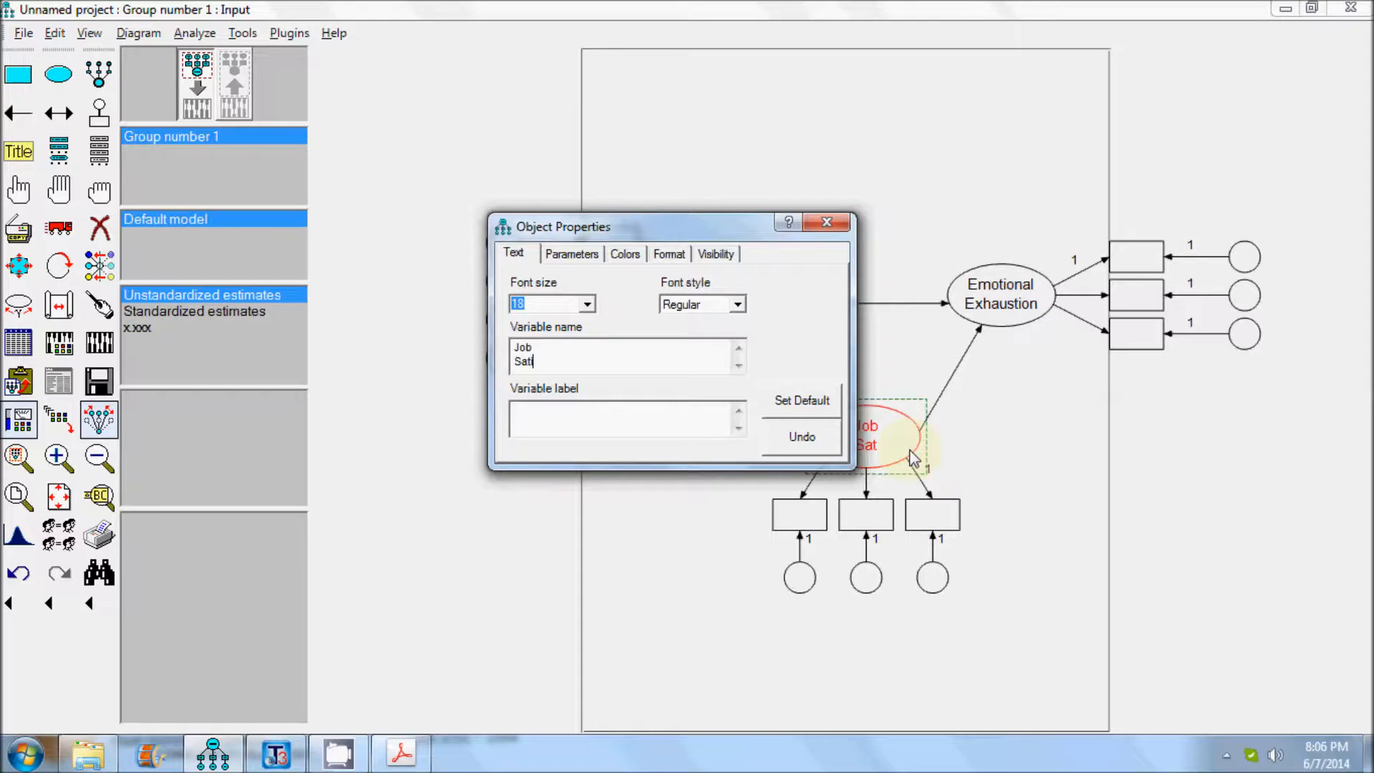
type("isfaction")
left_click(826, 222)
key("alt+Tab")
key("alt+Tab")
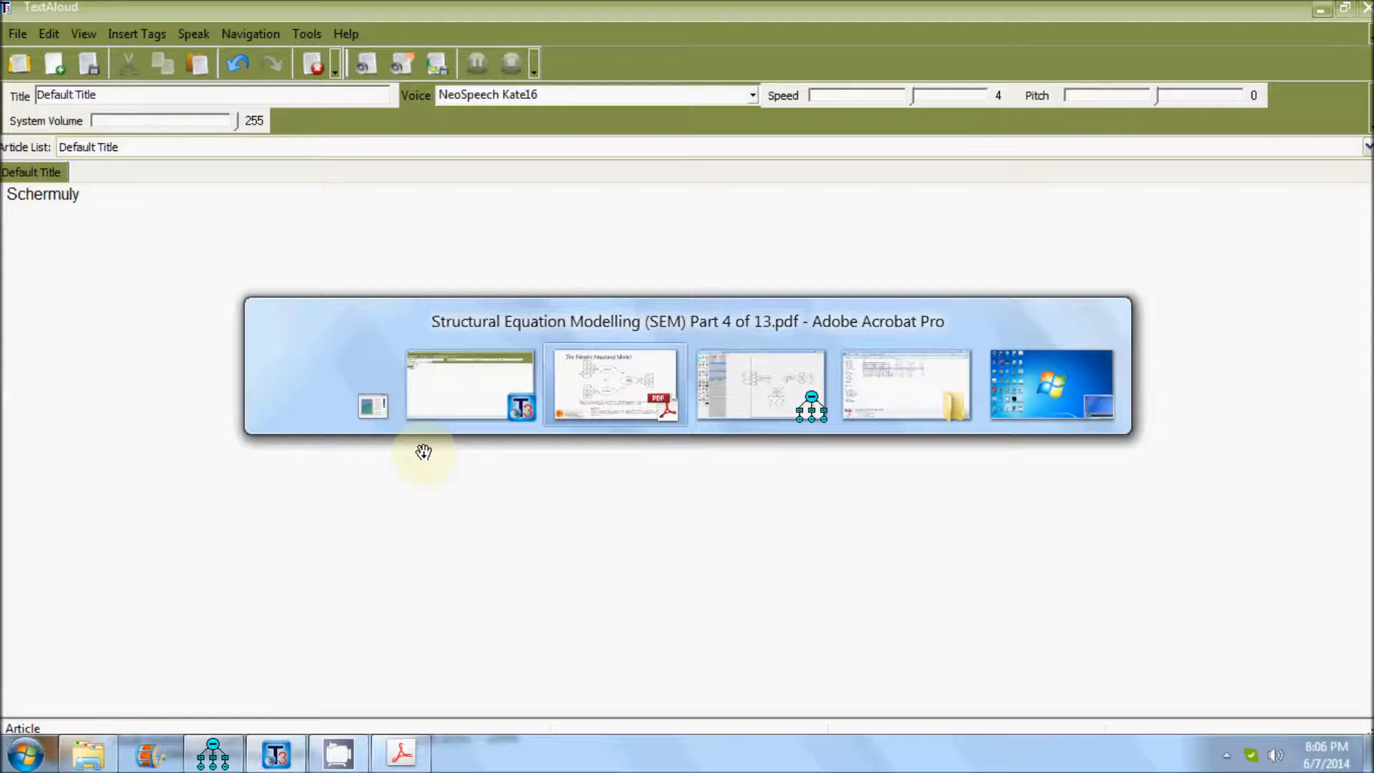
key("alt+Tab")
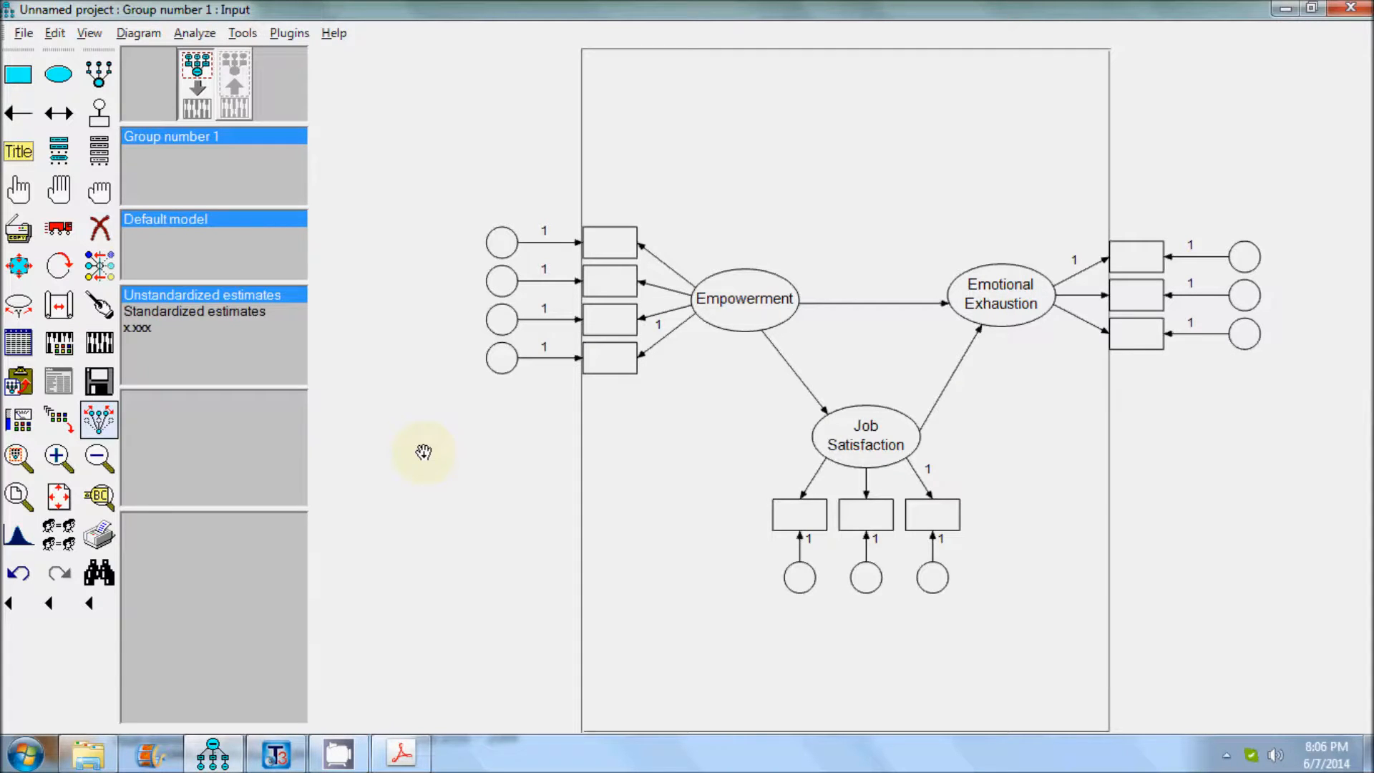
Name the upper two indicators of Empowerment CO and ME, from top to bottom.
right_click(628, 239)
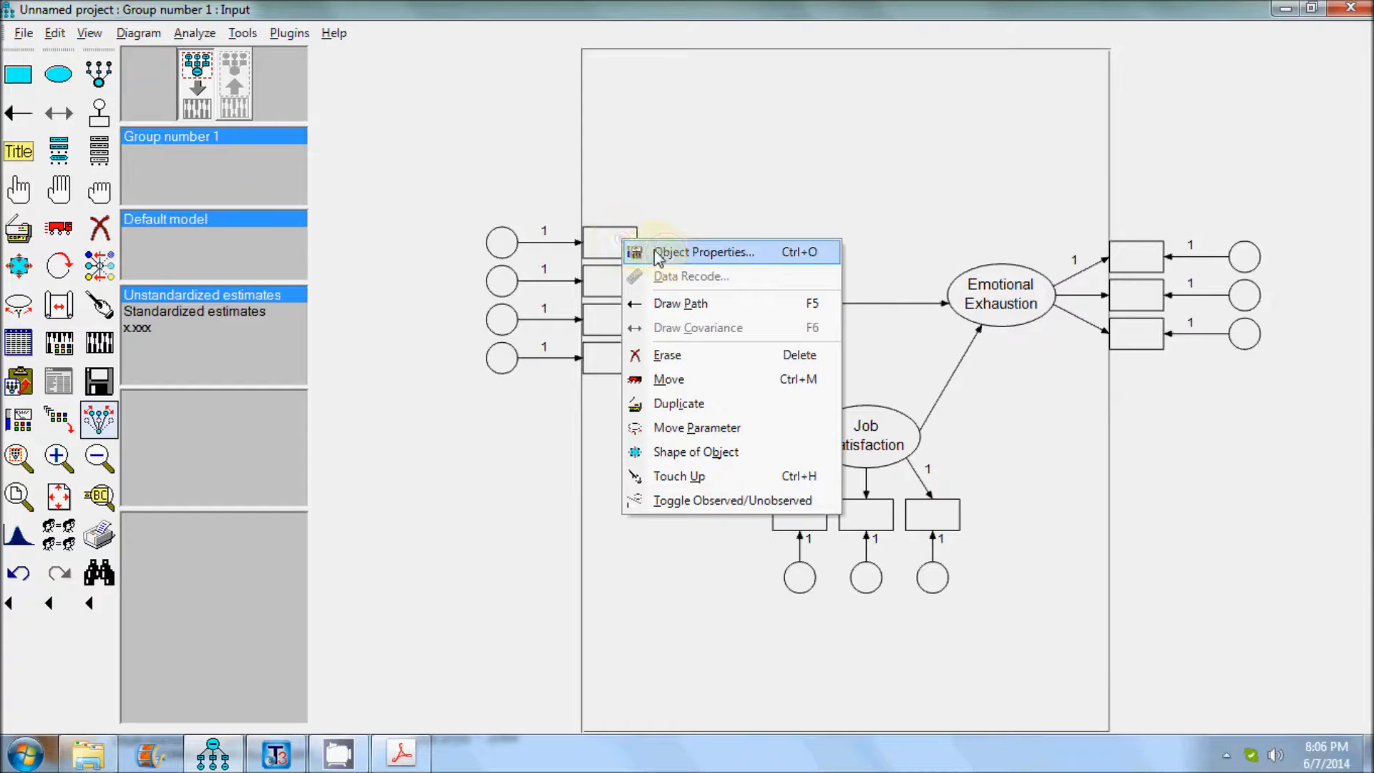
left_click(665, 252)
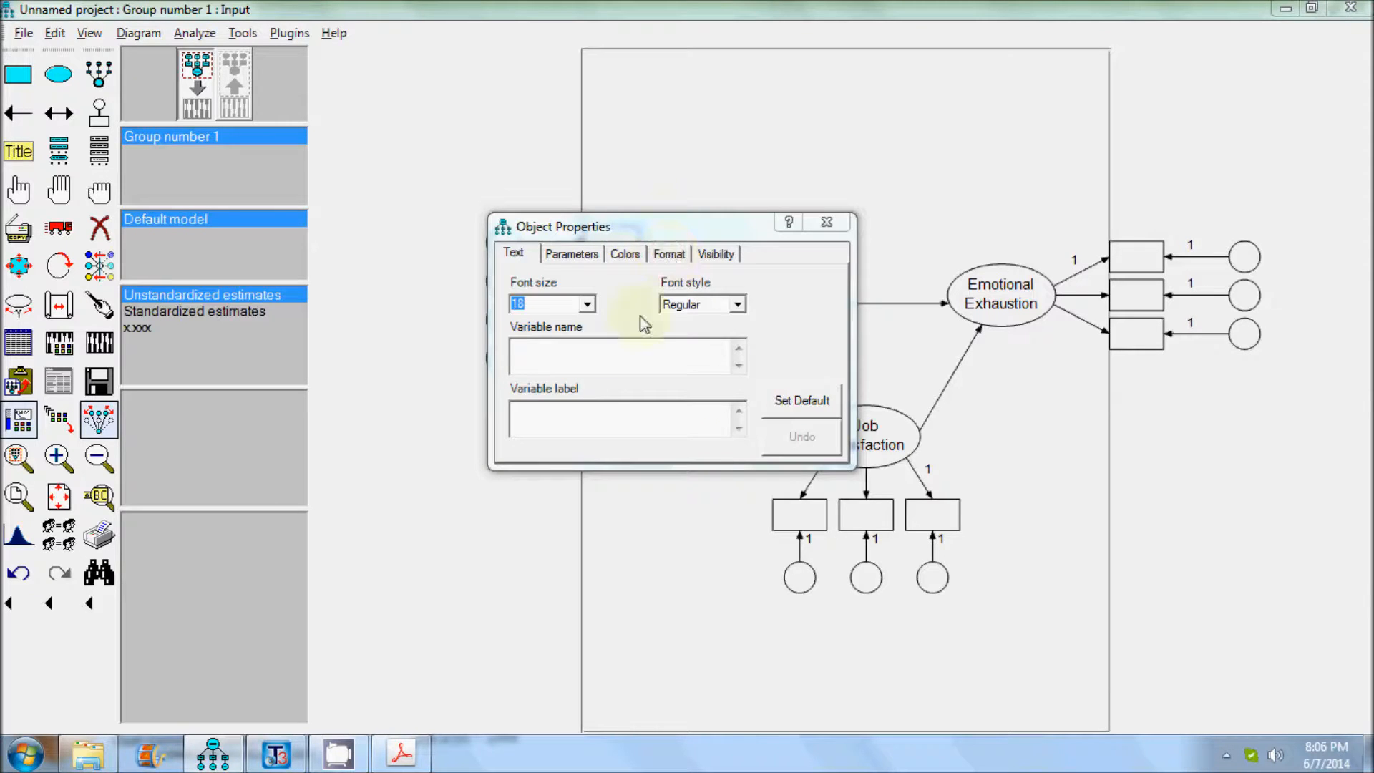
left_click(608, 383)
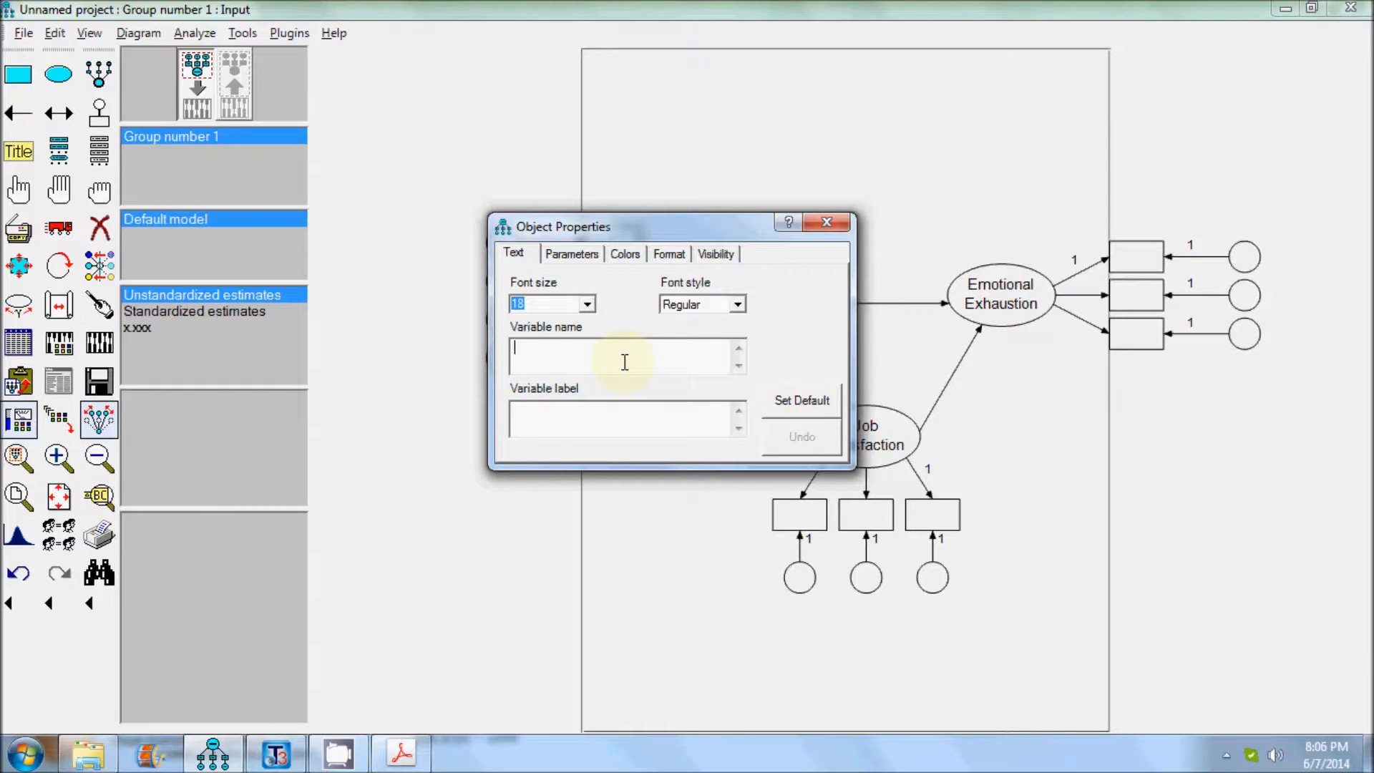
type("CO")
left_click(830, 224)
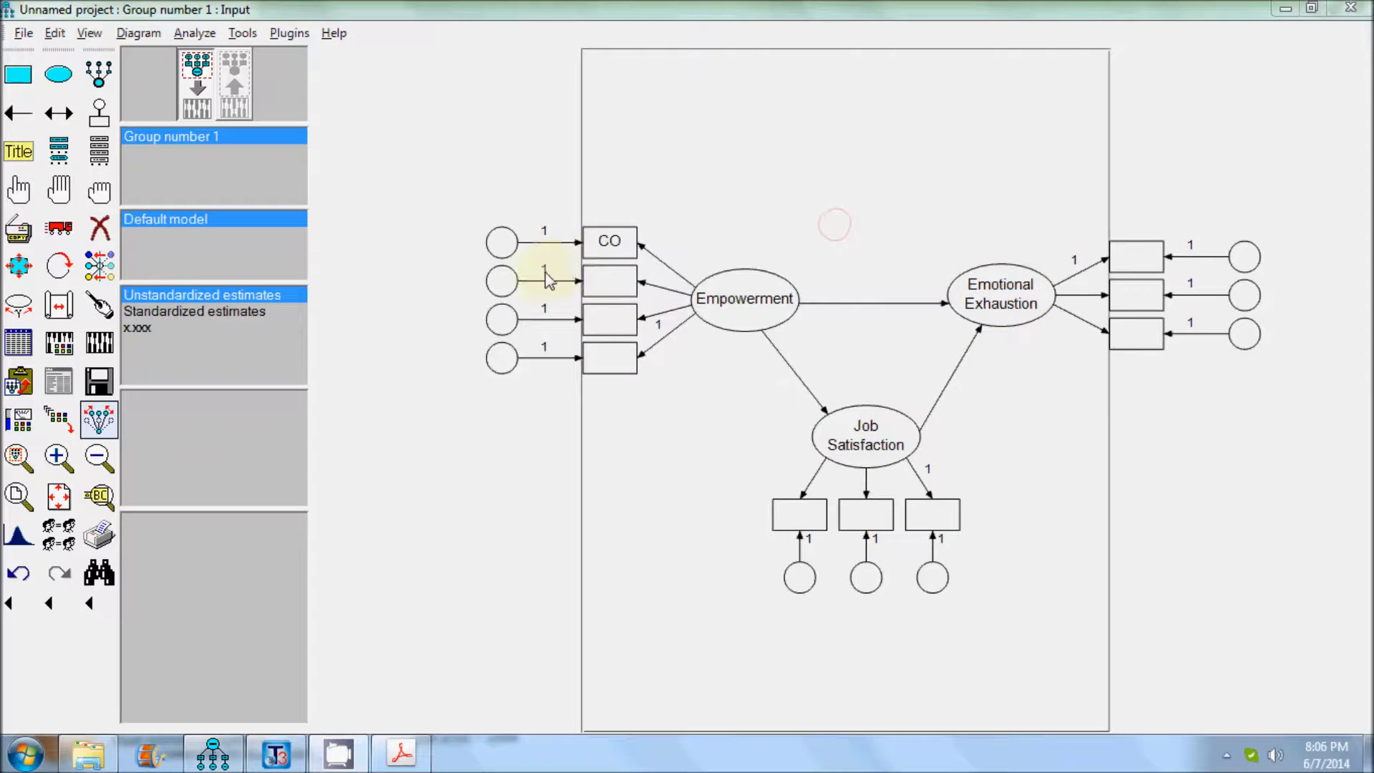
right_click(602, 281)
left_click(667, 294)
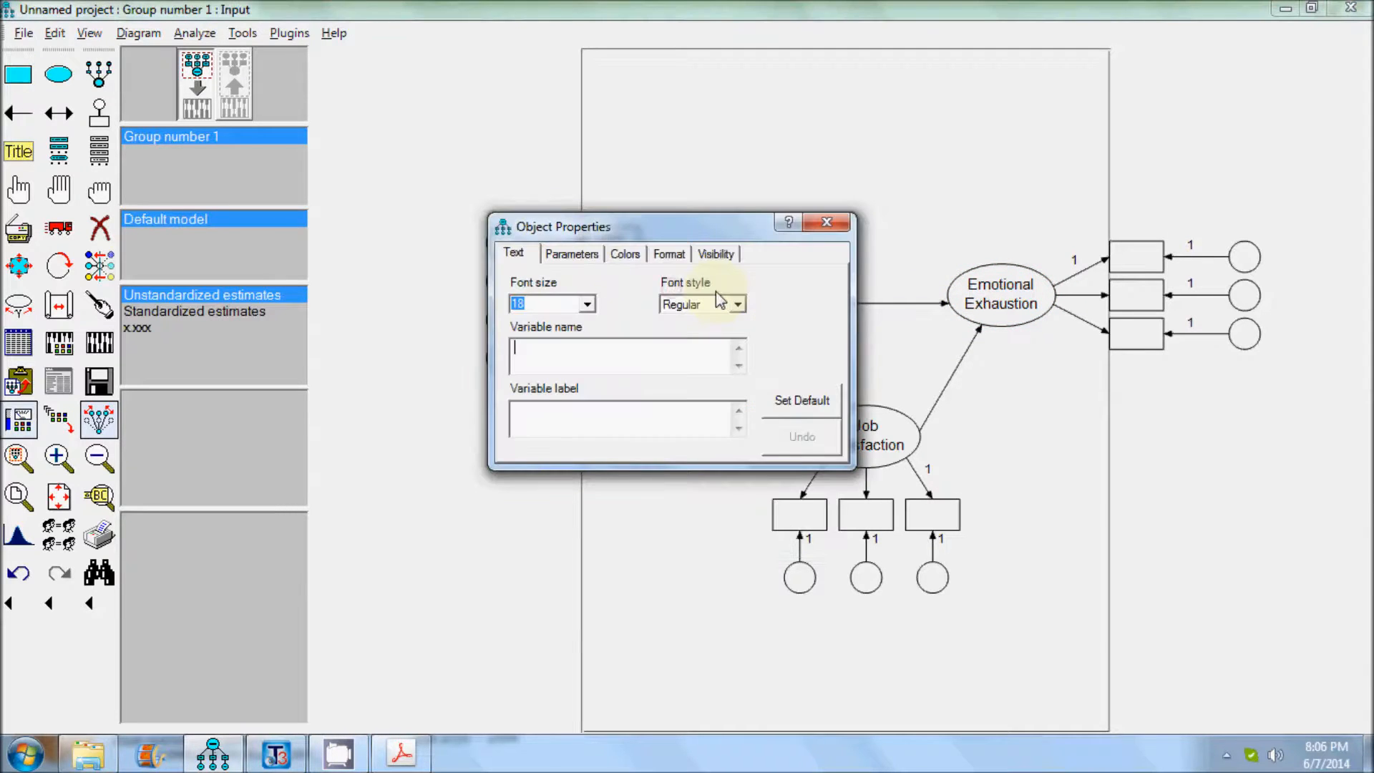
type("ME")
left_click(827, 223)
Name the lower two indicators of Empowerment SD and I, from top to bottom.
right_click(610, 319)
left_click(650, 335)
type("SD")
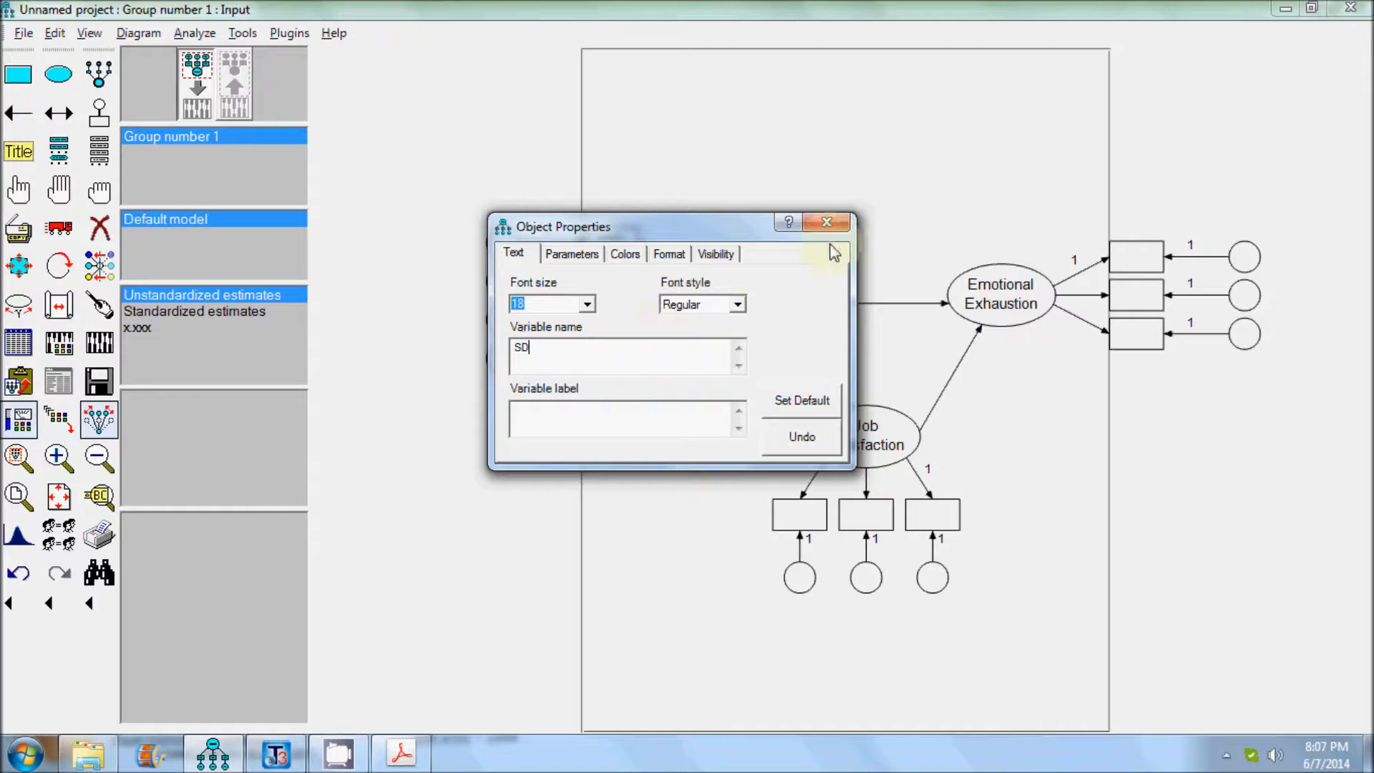
left_click(827, 223)
right_click(612, 357)
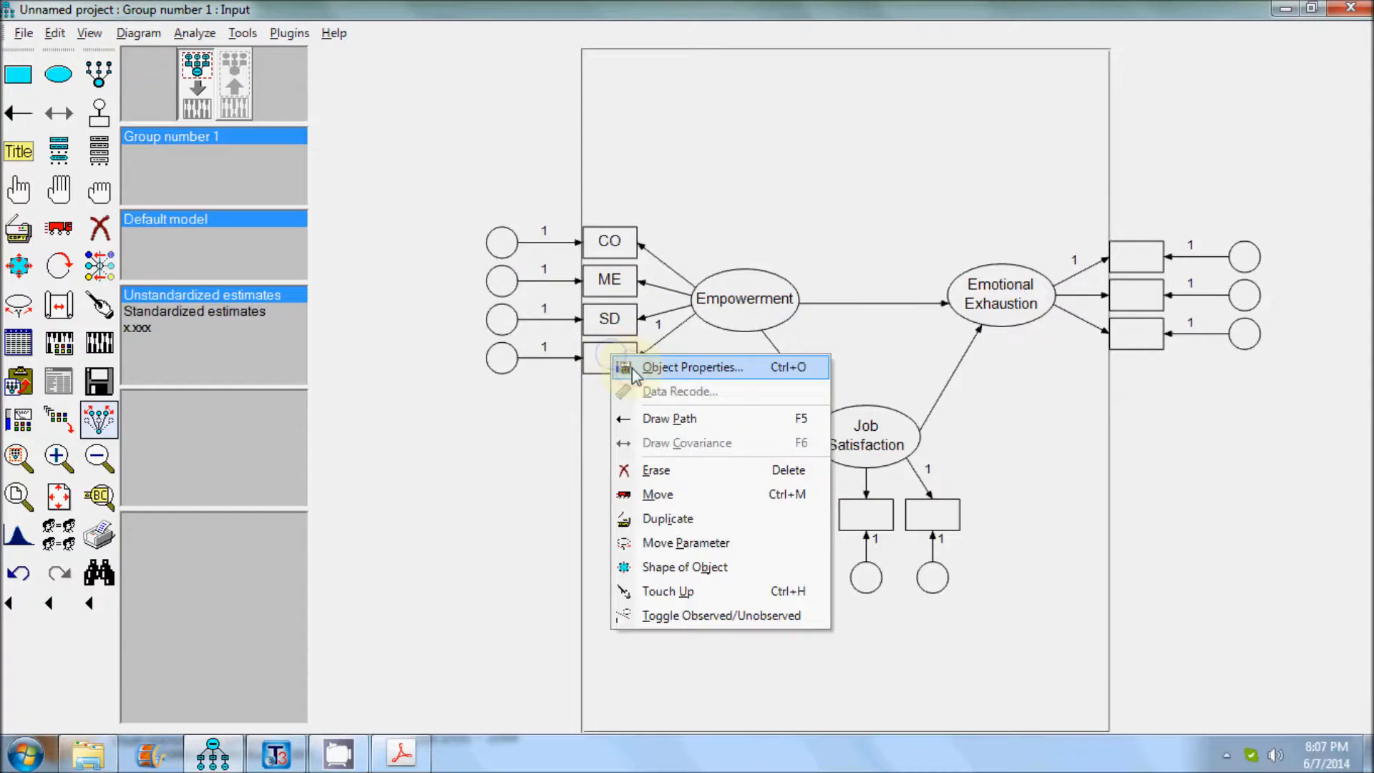
left_click(633, 368)
type("I")
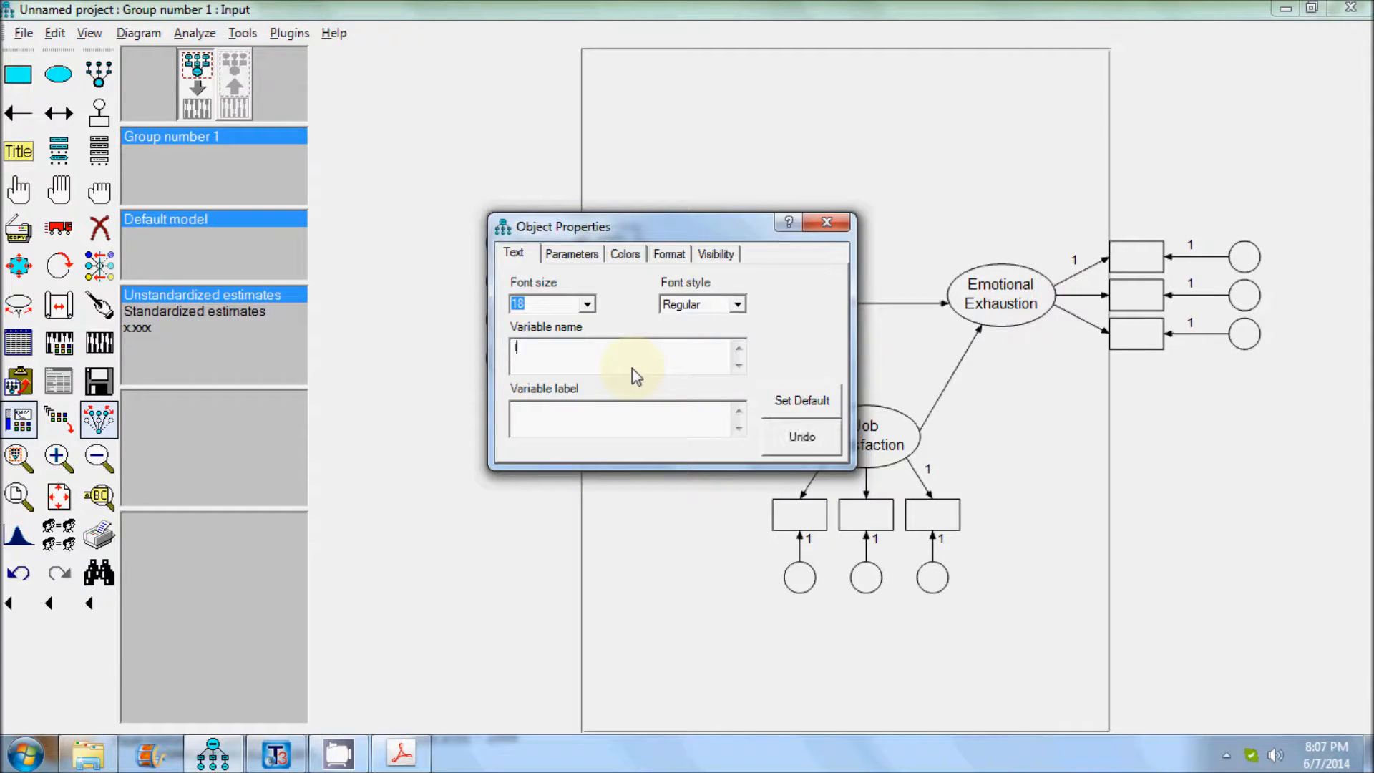
left_click(826, 222)
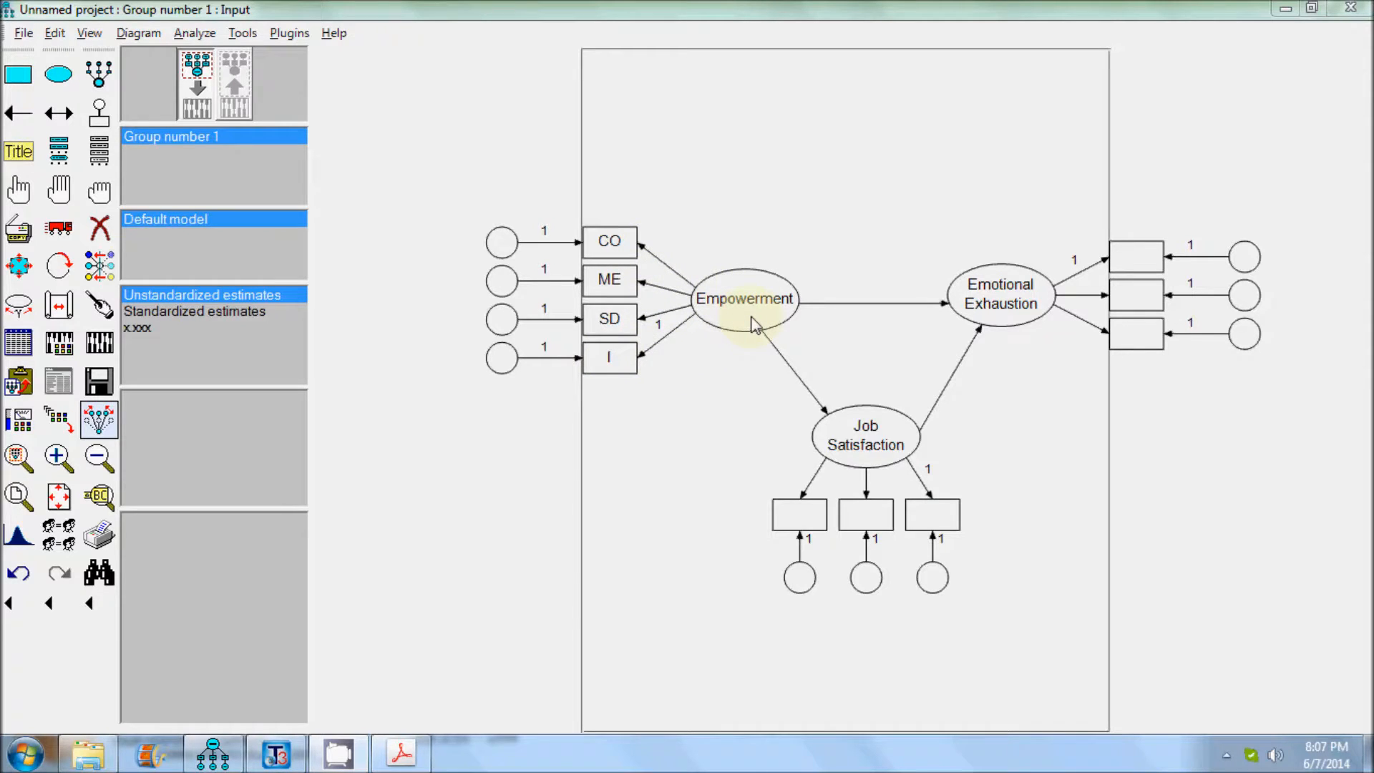
Name the three indicators of Emotional Exhaustion EE1, EE2 and EE3, from top to bottom.
right_click(1139, 270)
left_click(1173, 274)
type("EE1")
left_click(1144, 294)
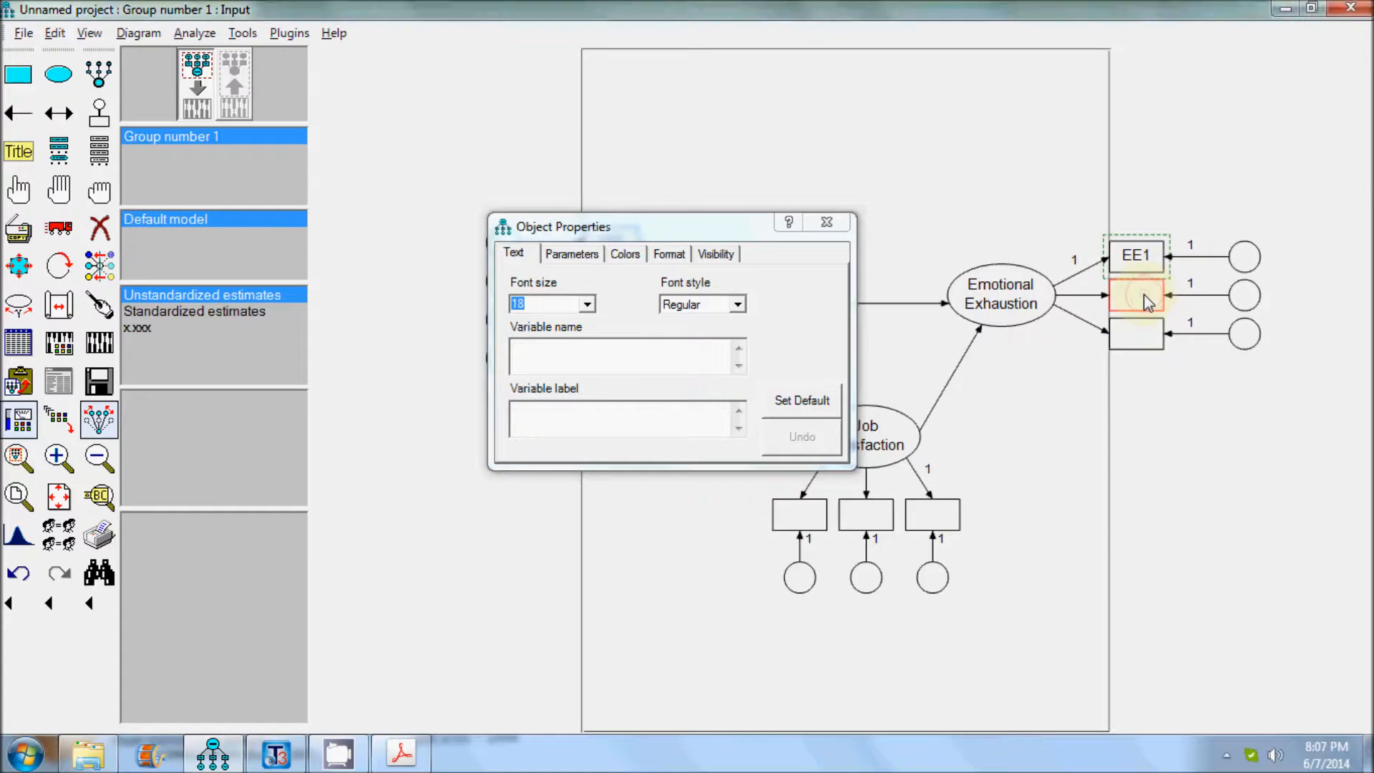
type("EE2")
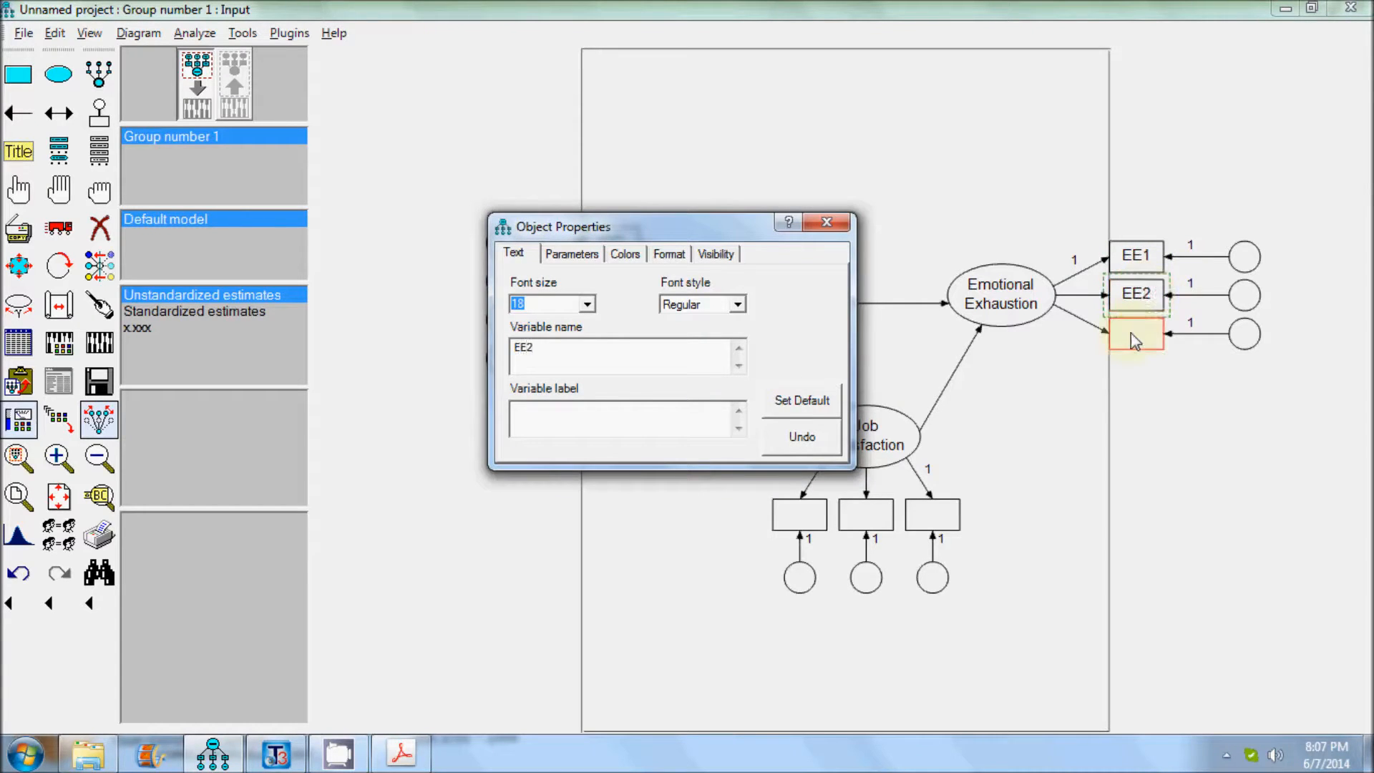
left_click(1130, 333)
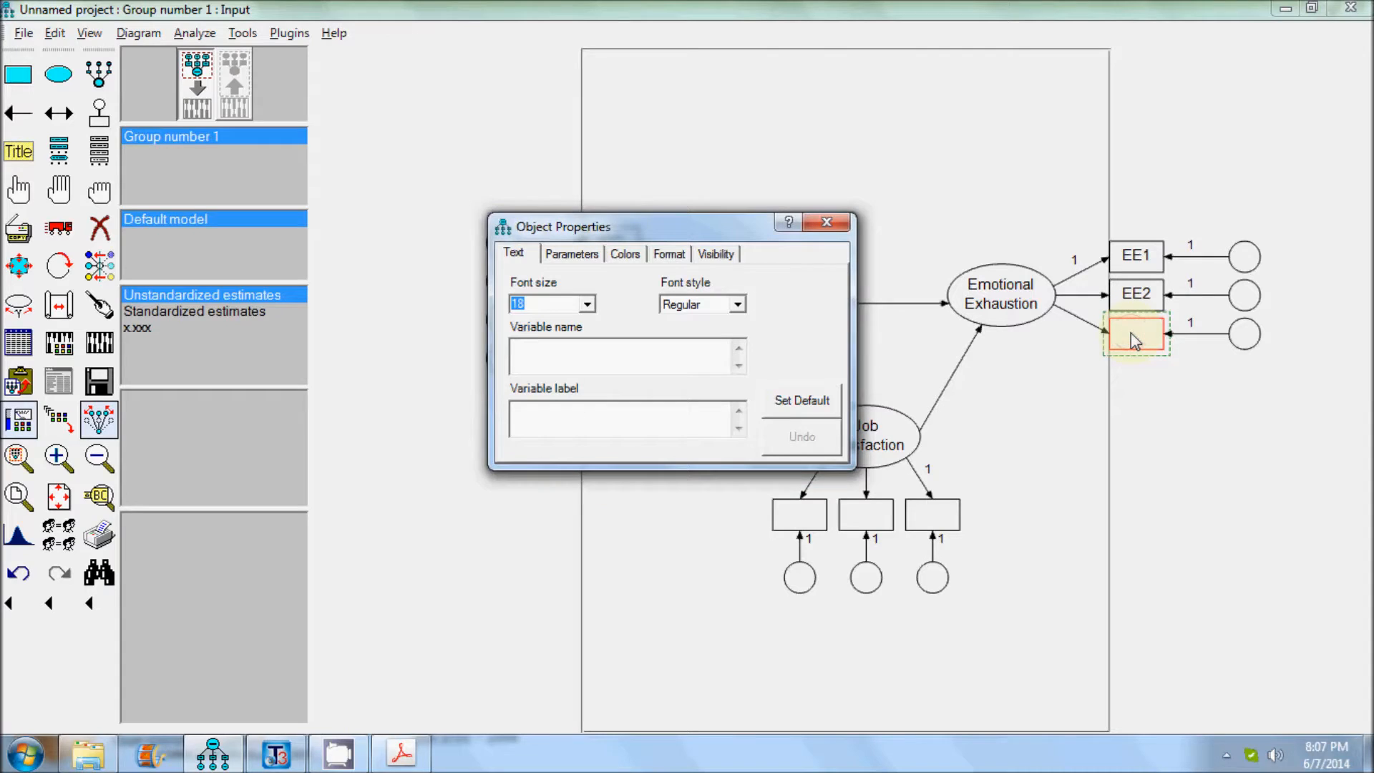
type("EE3")
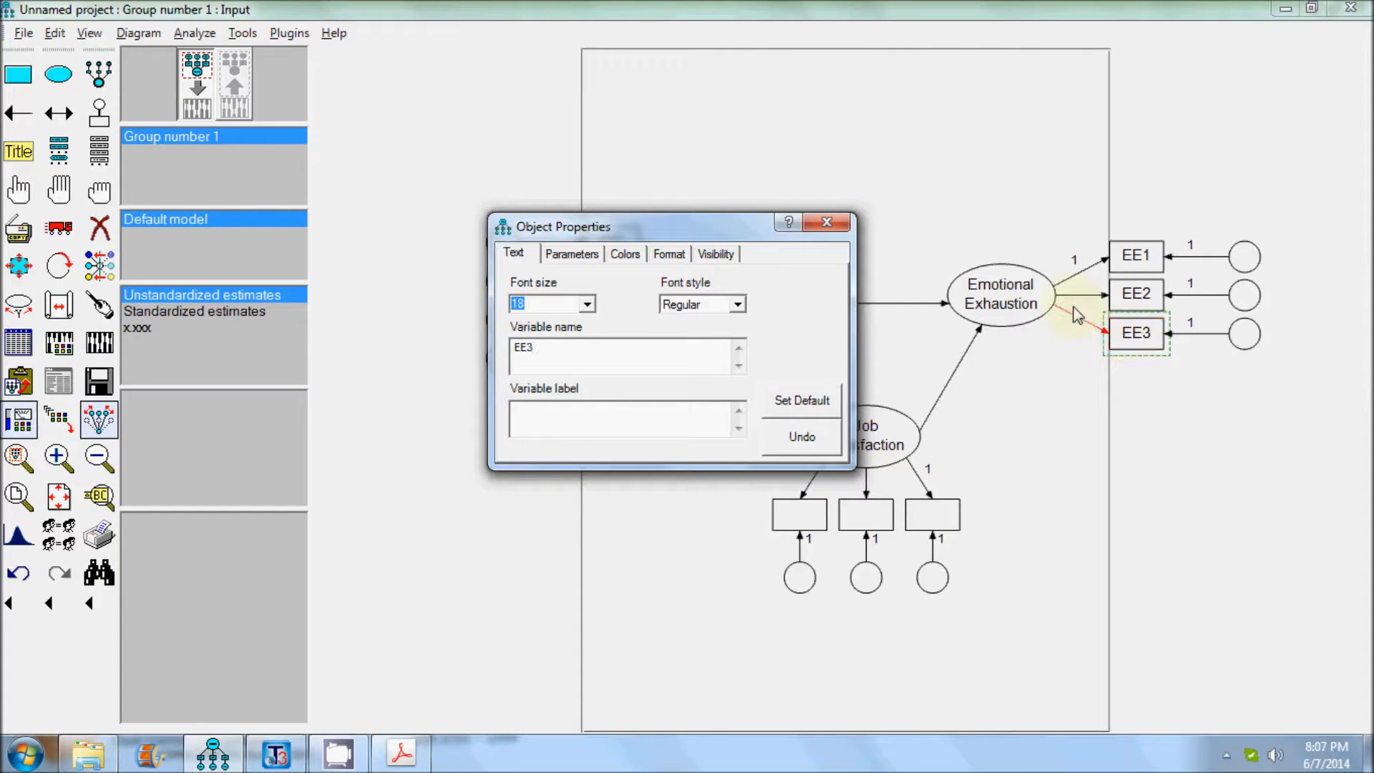
left_click(830, 222)
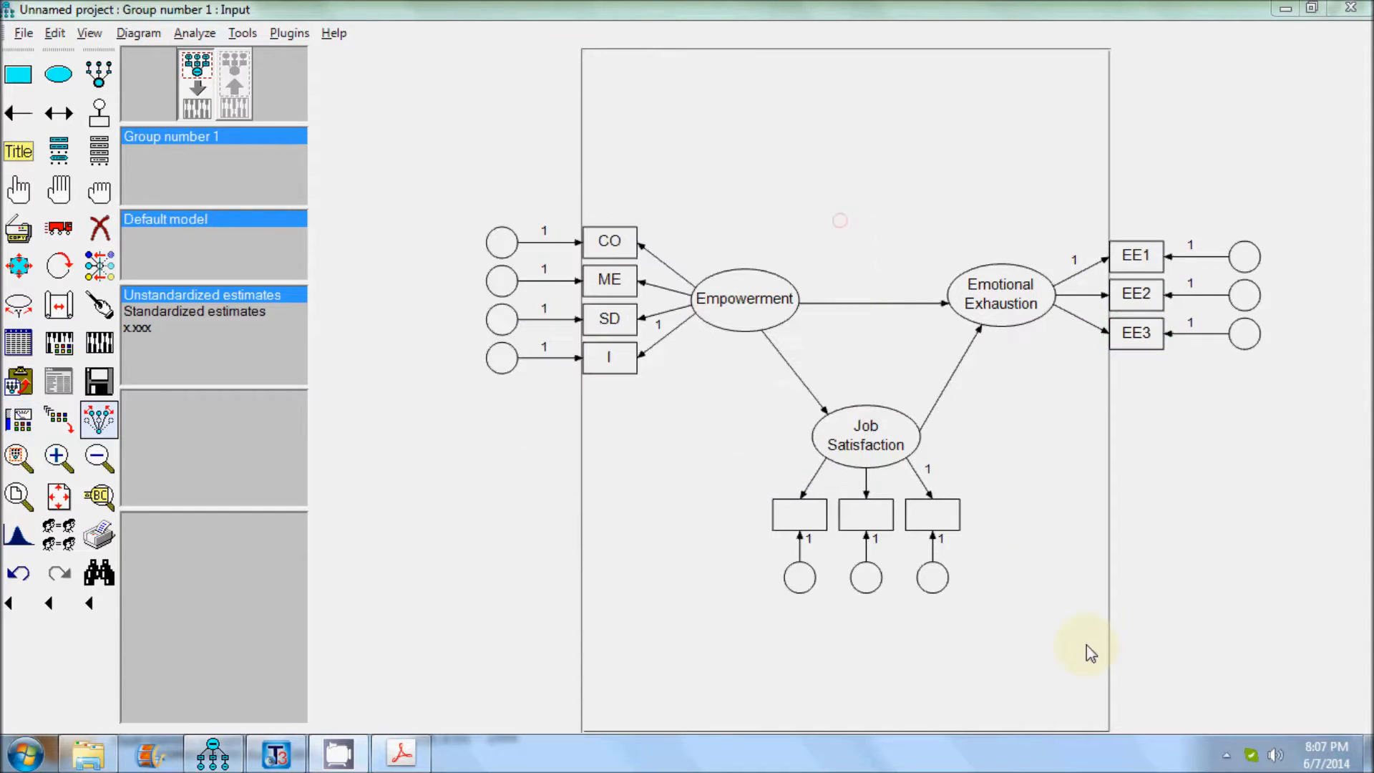
Name the three indicators of Job Satisfaction WS1, WS2 and WS3, from left to right.
right_click(813, 521)
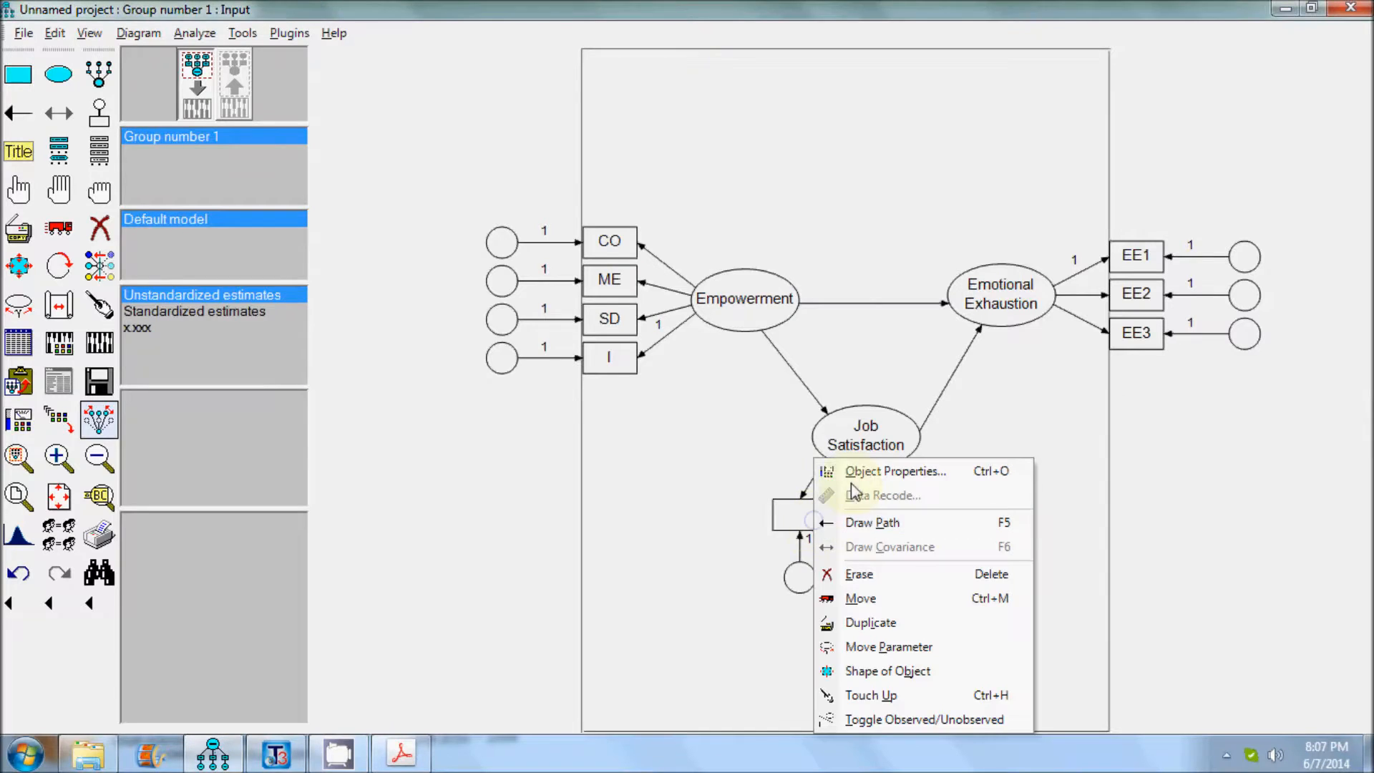
left_click(858, 470)
type("WS1")
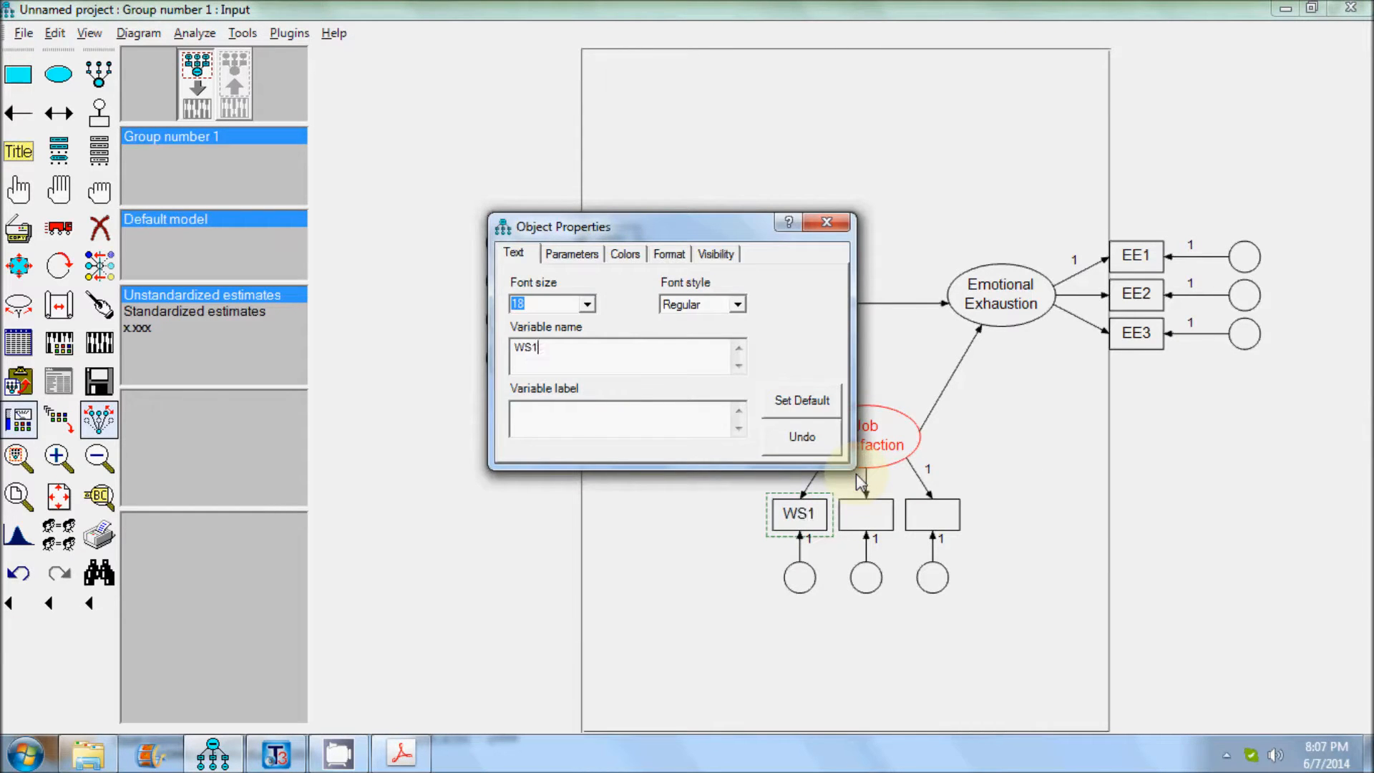
left_click(864, 511)
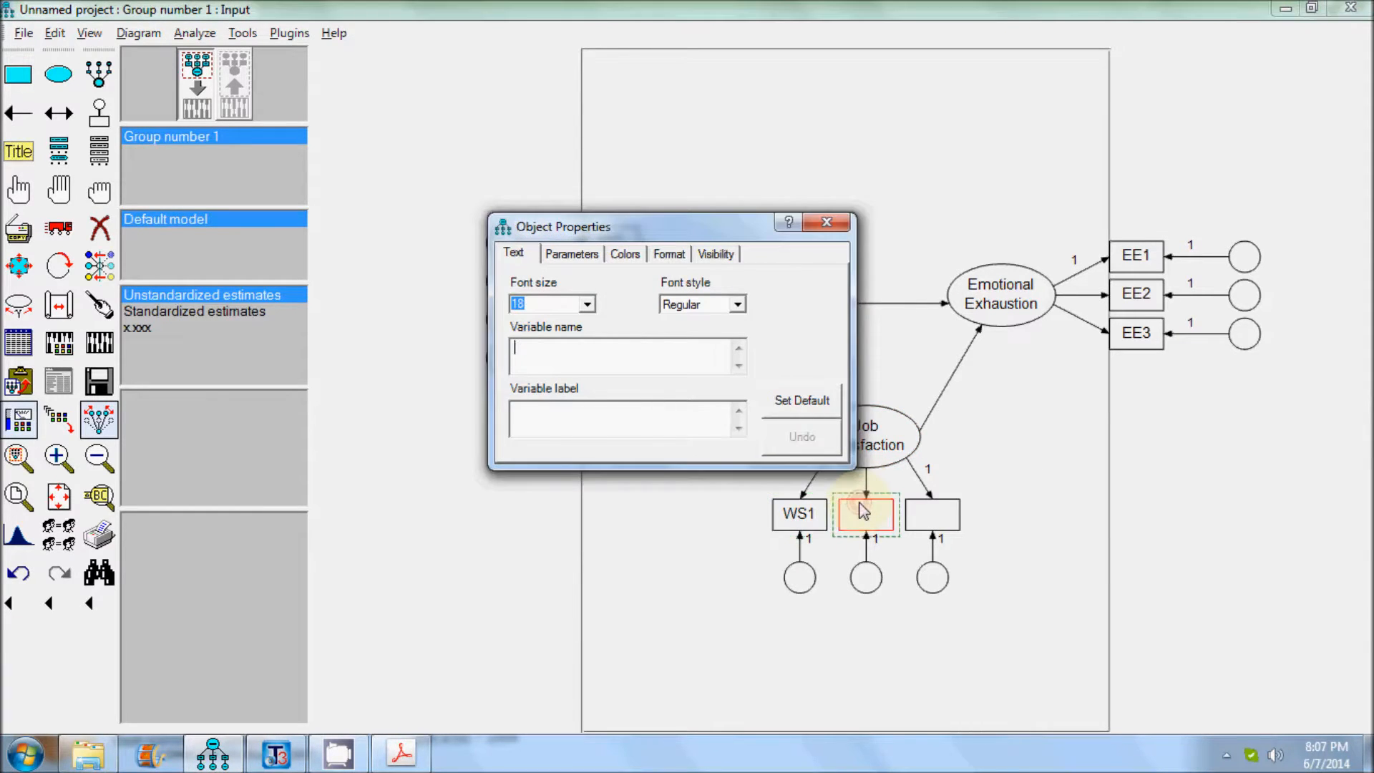
type("WS2")
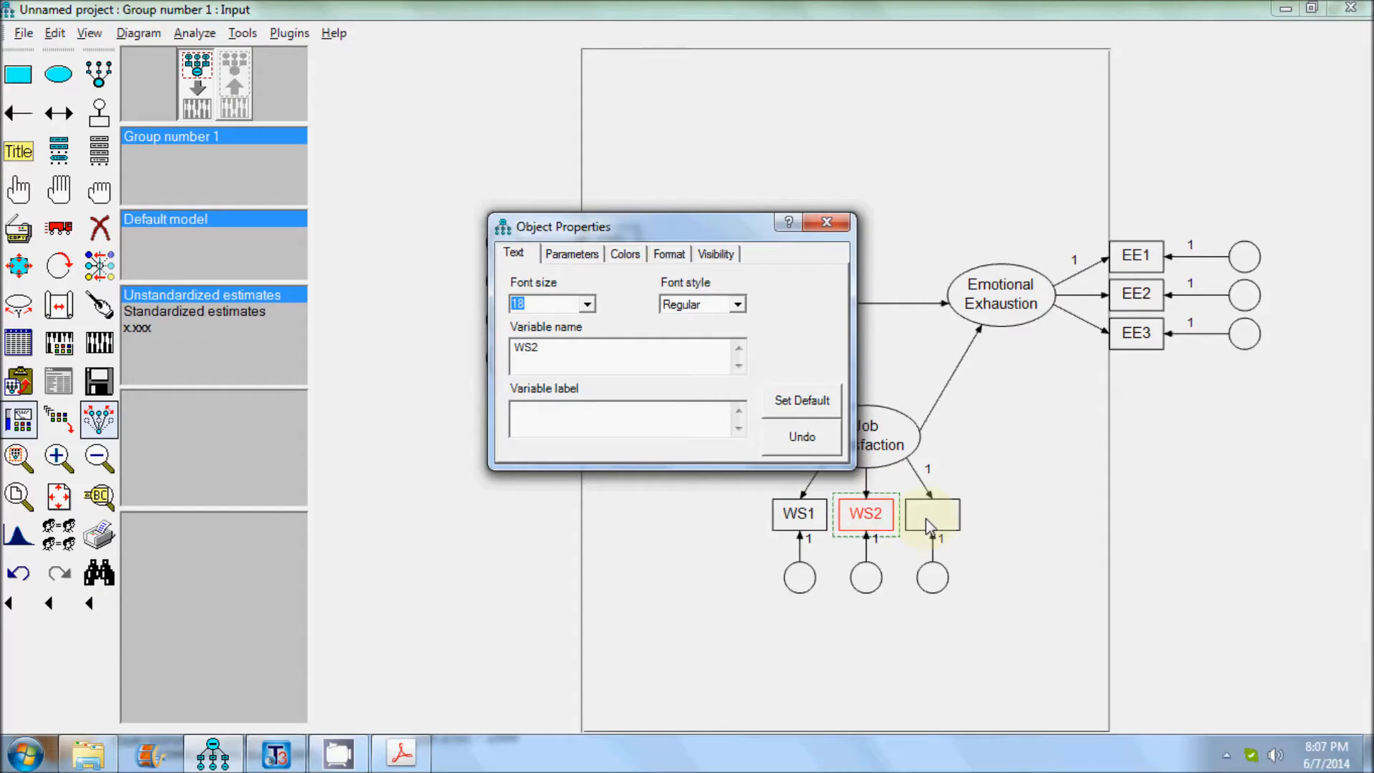
left_click(957, 519)
type("WS3")
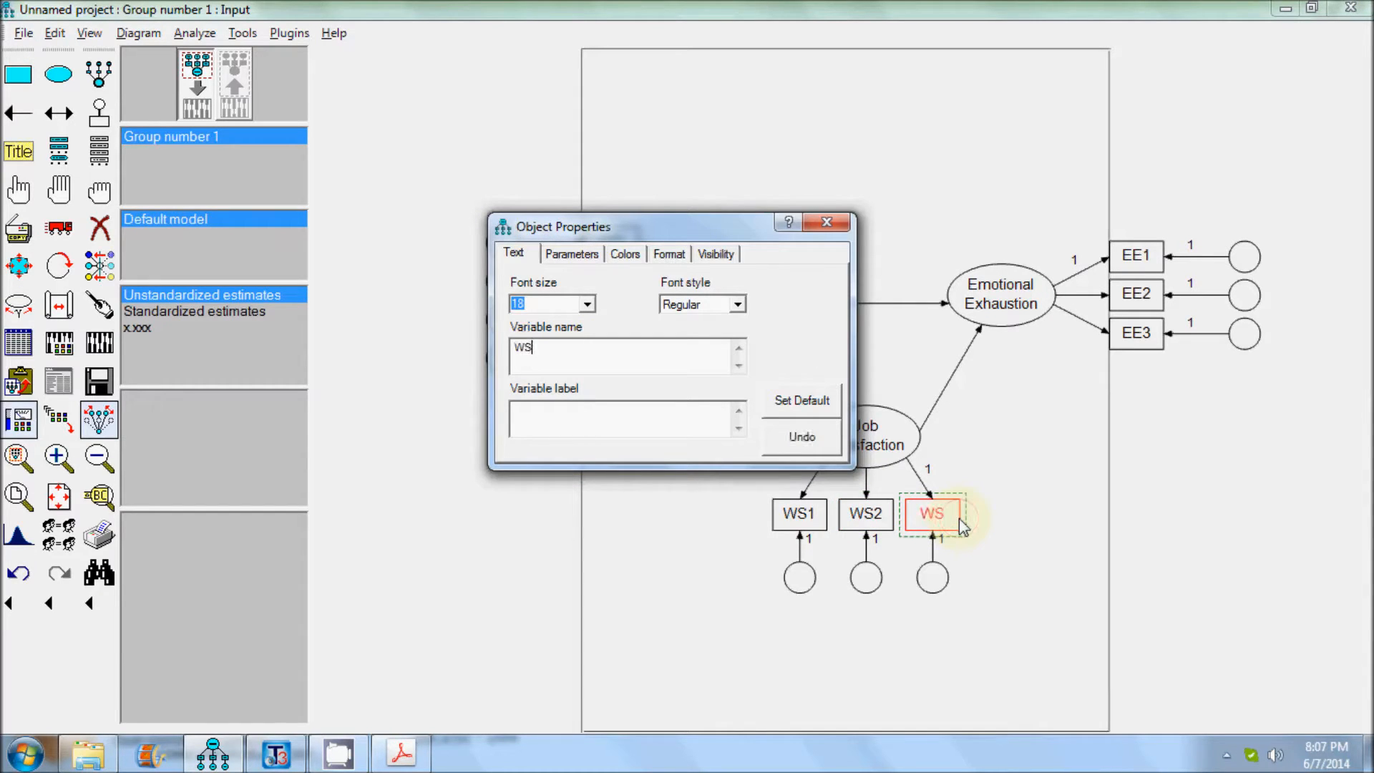
left_click(828, 222)
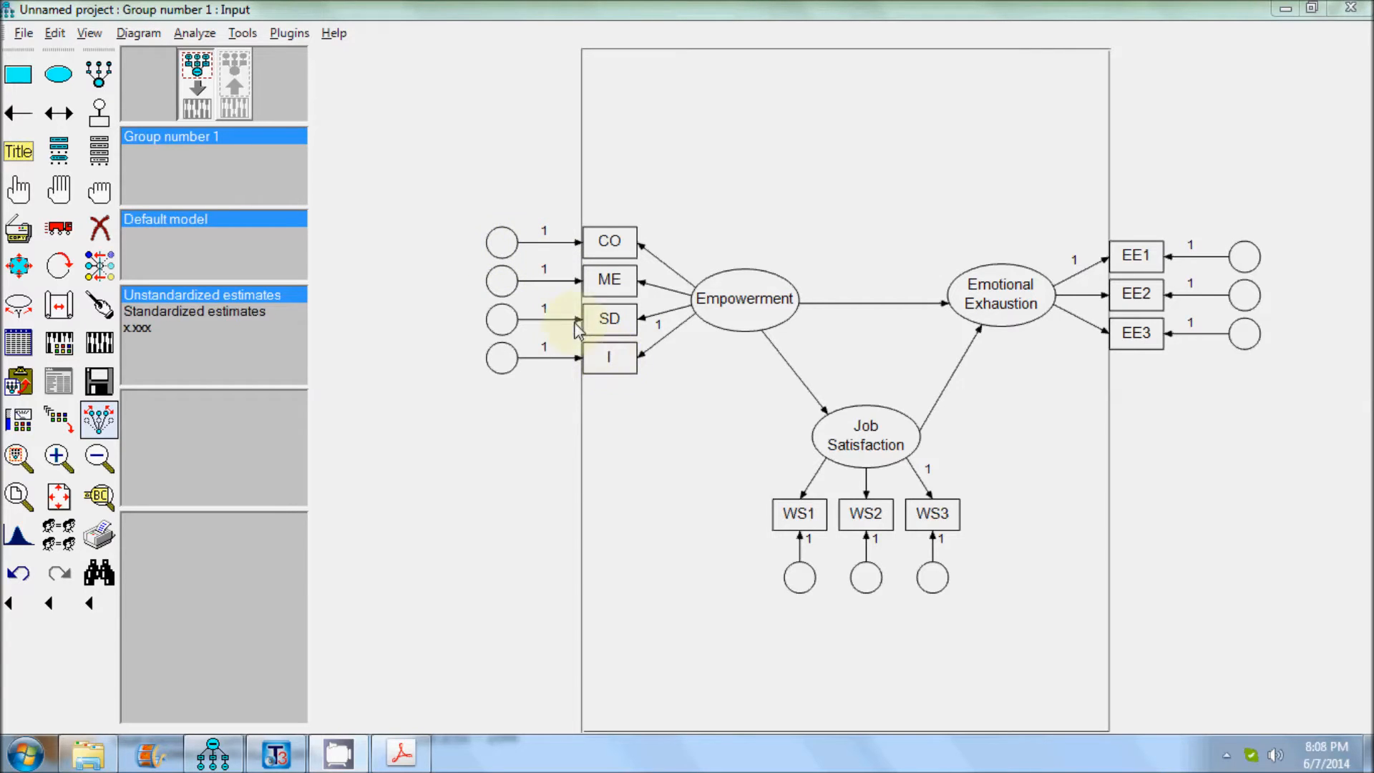
Name all the error terms automatically with the Name Unobserved Variables plugin.
right_click(506, 252)
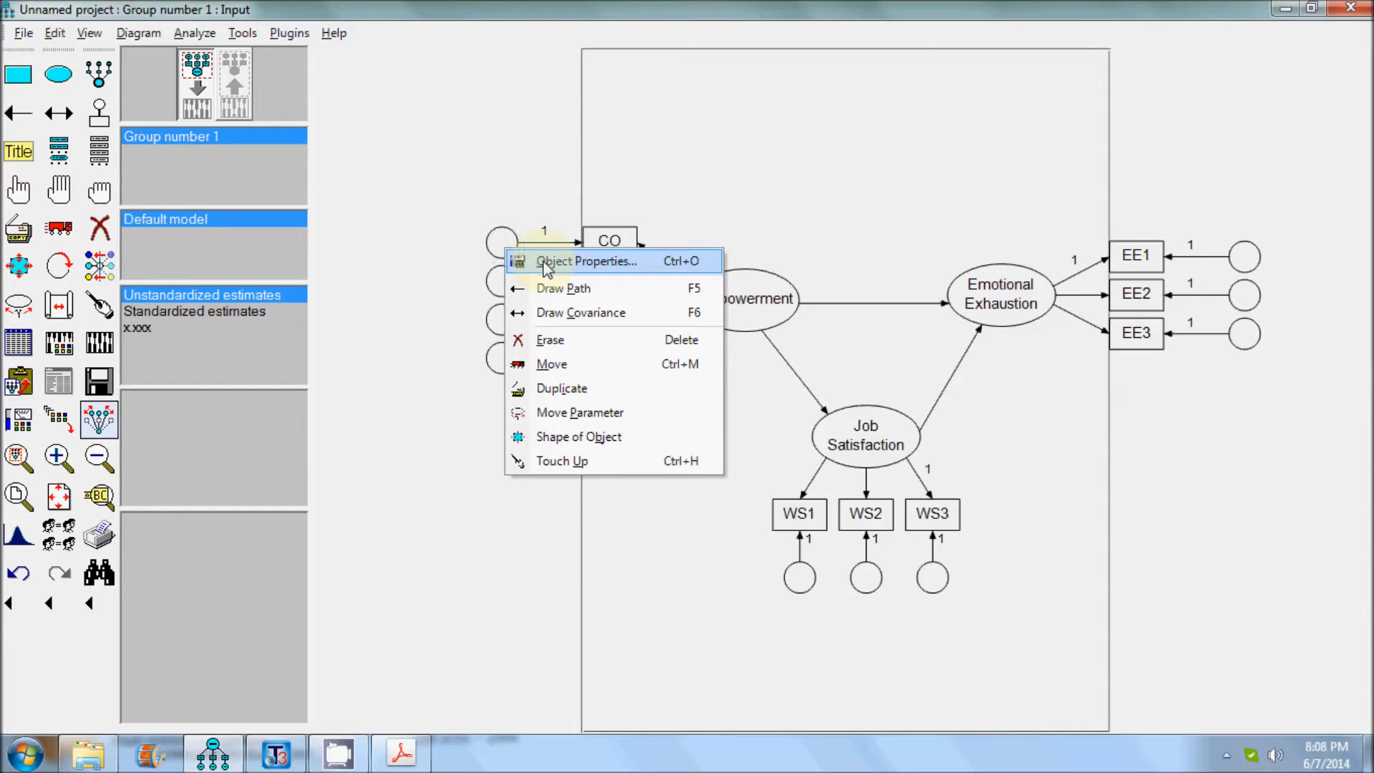
left_click(441, 256)
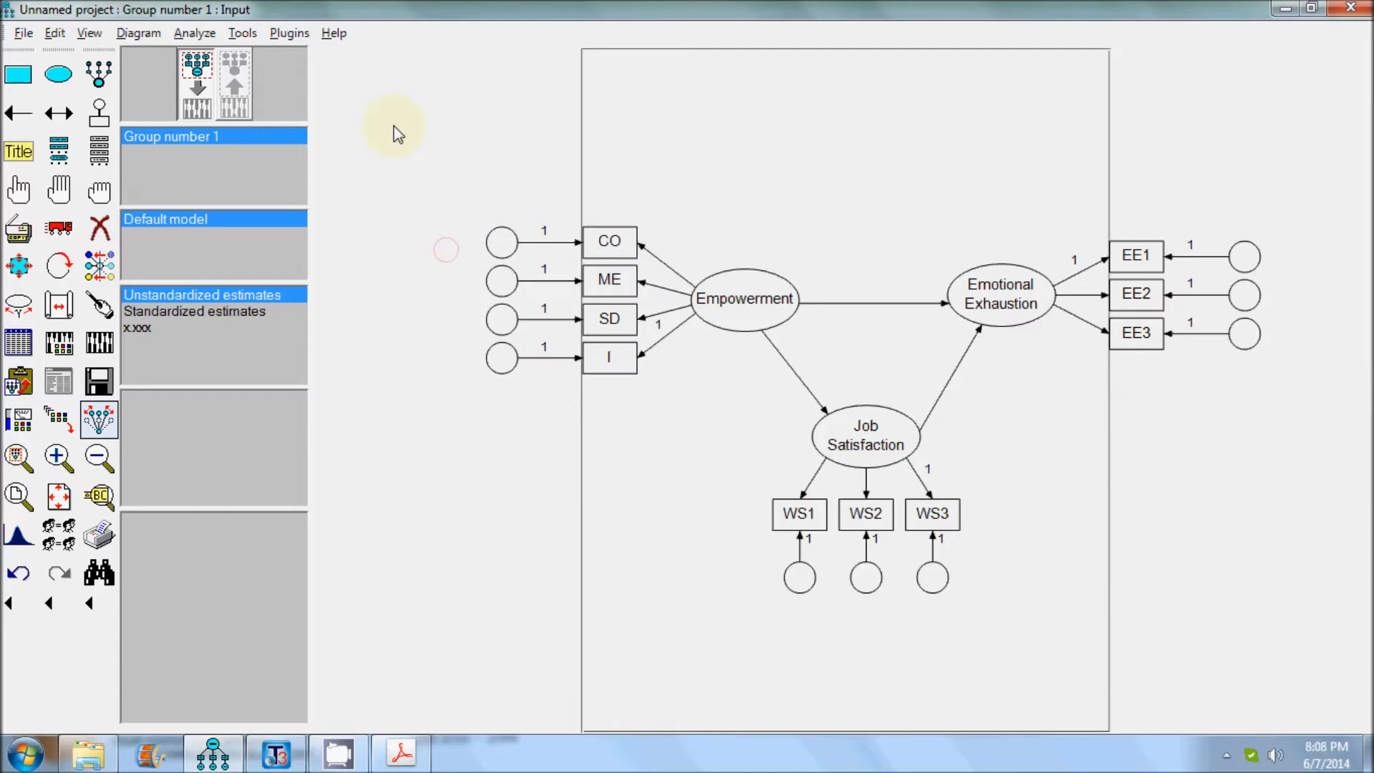
left_click(290, 33)
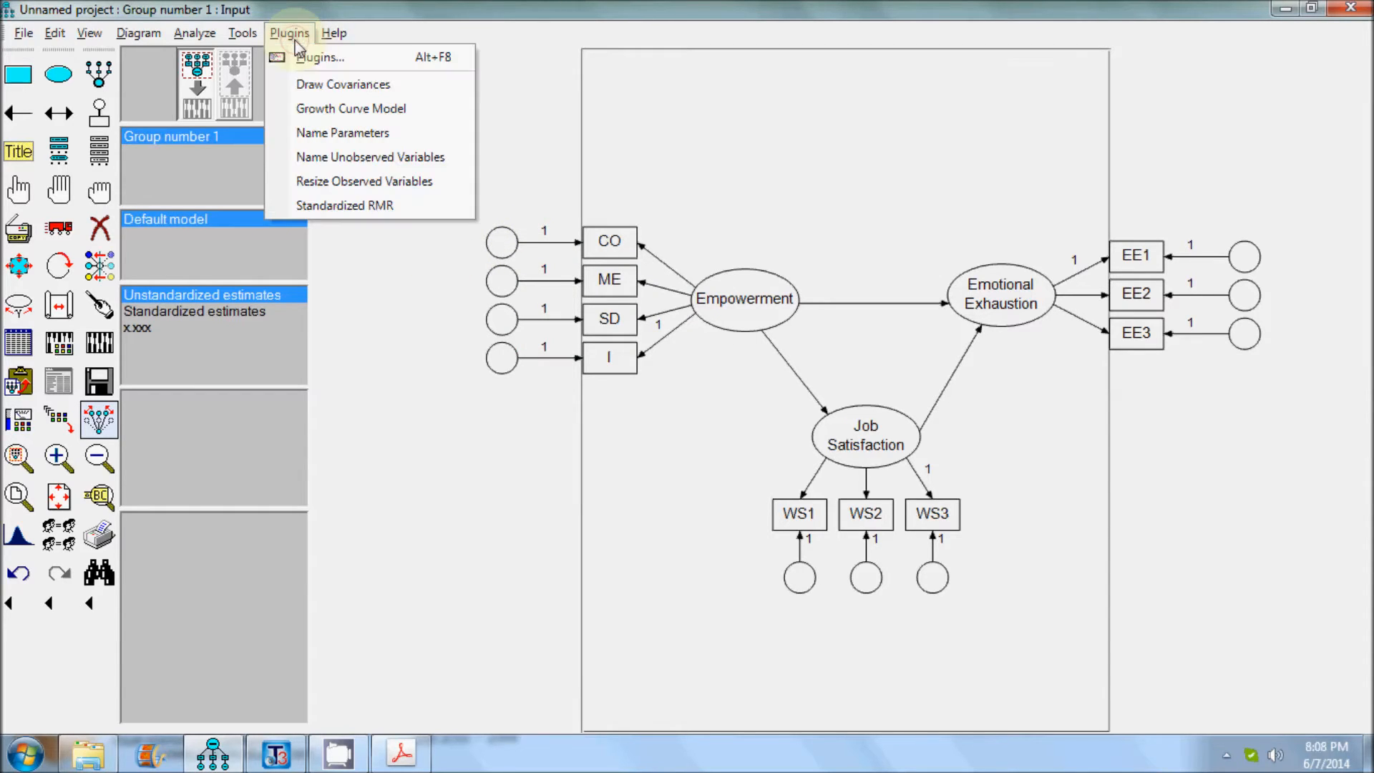
left_click(363, 159)
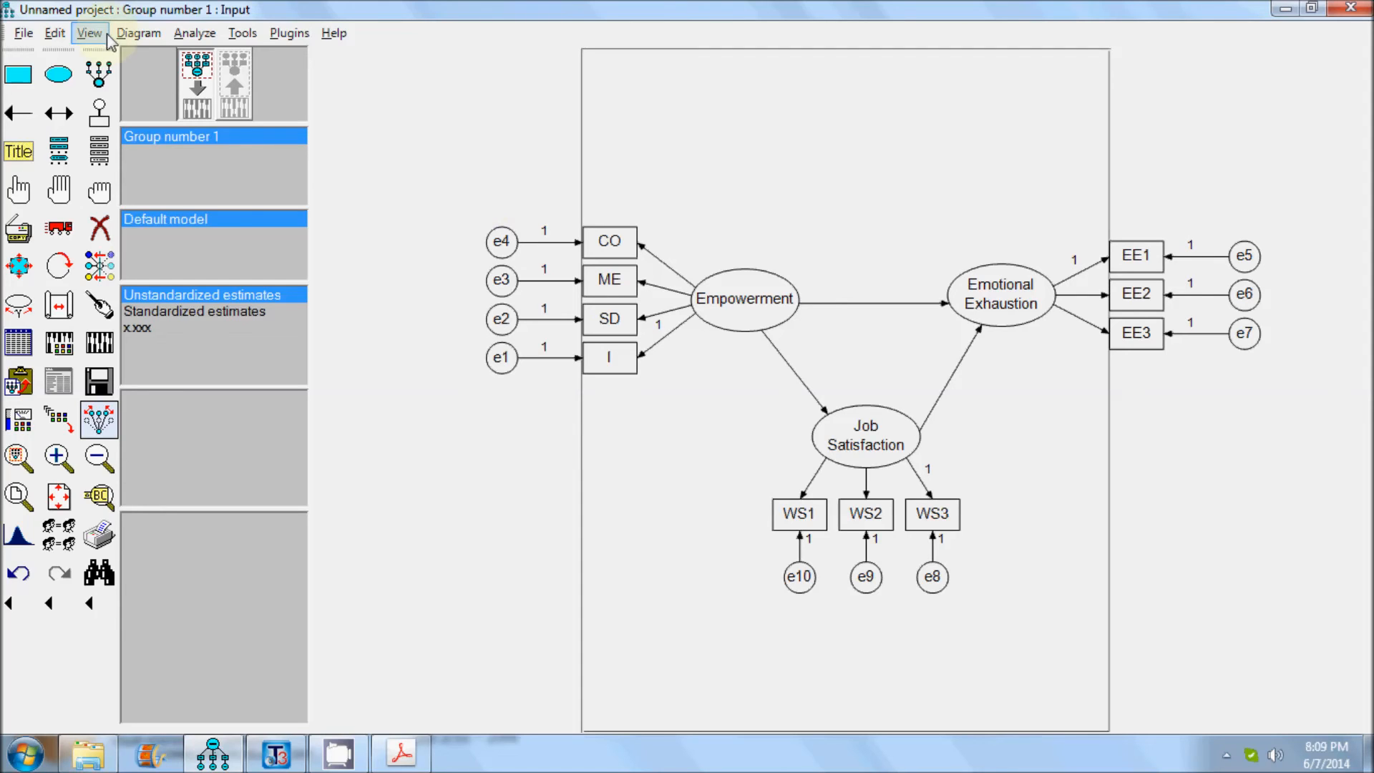
key("alt+Tab")
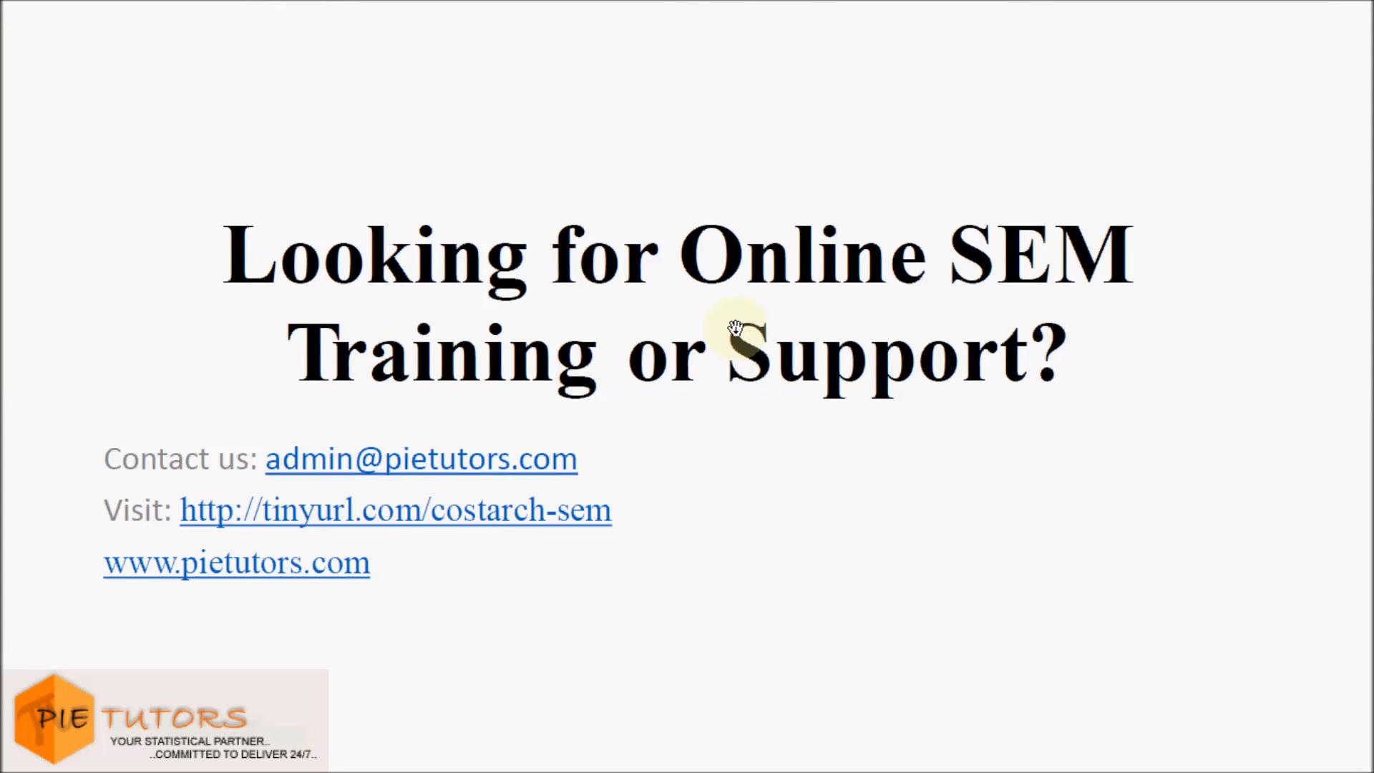